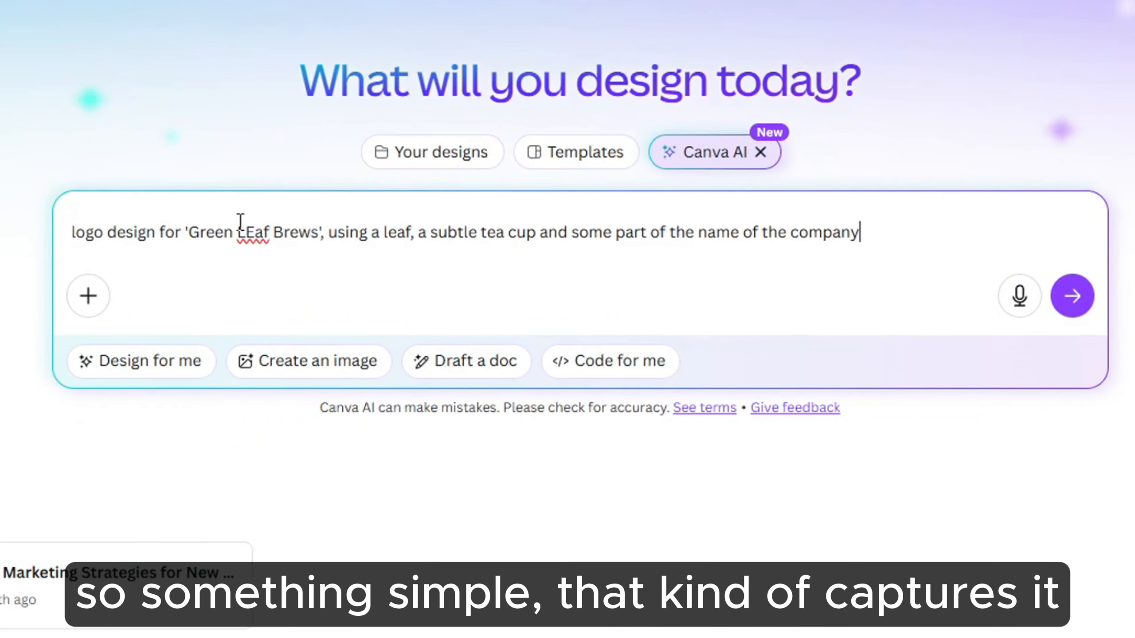
Correct the company name in the logo prompt to 'Green Leaf Brews' and generate logos using Design for me
click(251, 230)
key(BackSpace)
text(e)
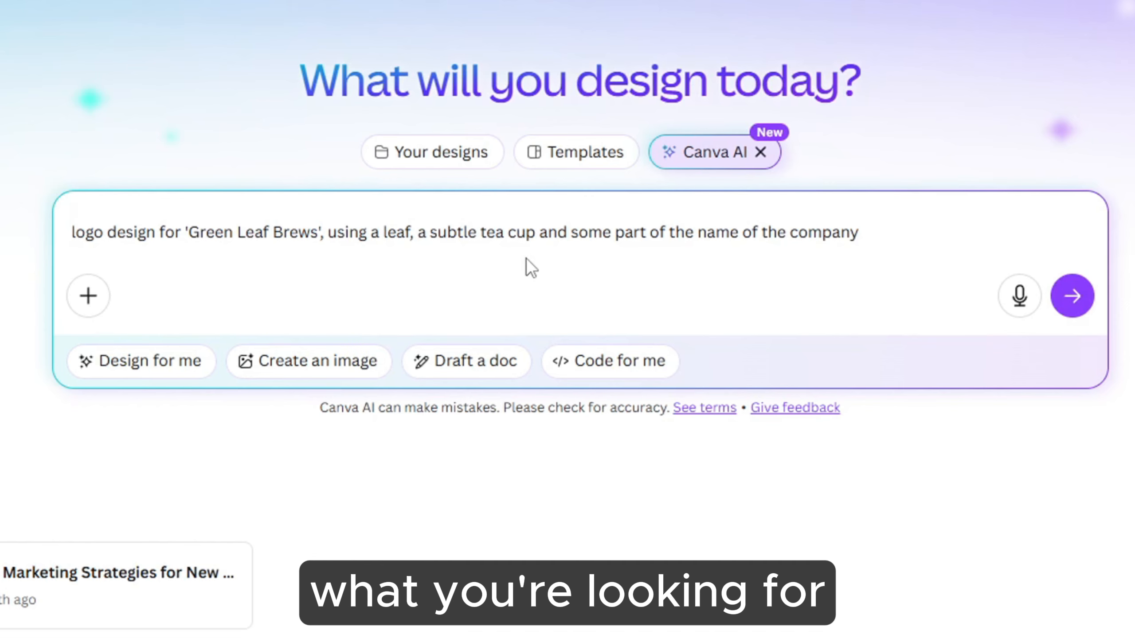
click(139, 369)
click(1076, 302)
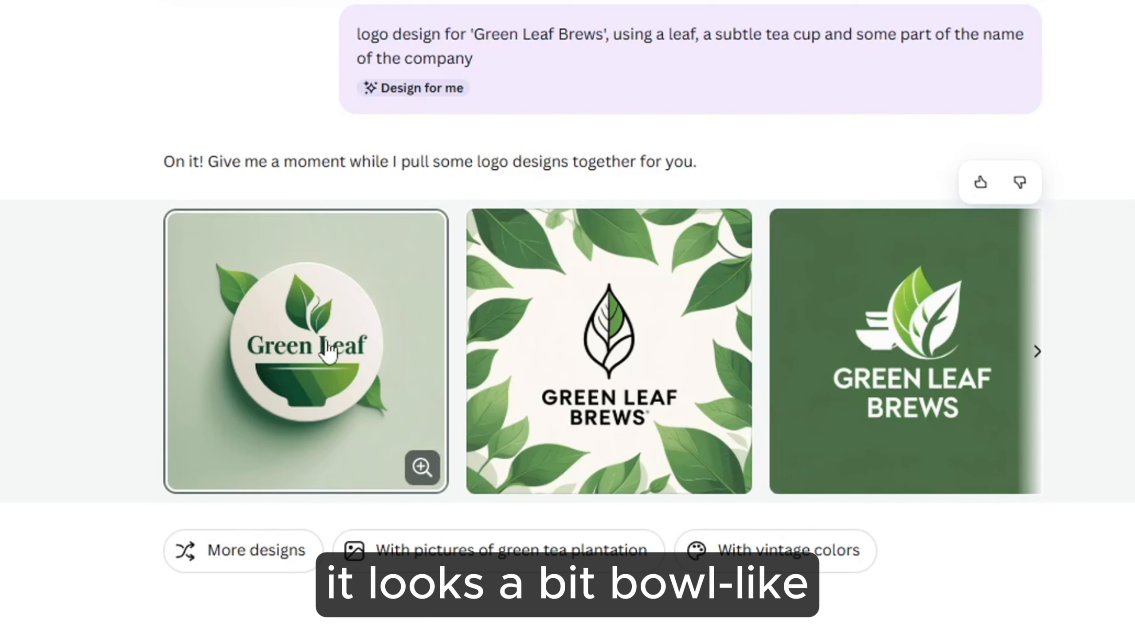
Send the follow-up request "Please refine further, using eco friendly, and hand drawn" for the generated logos, with its spelling corrected
click(1036, 353)
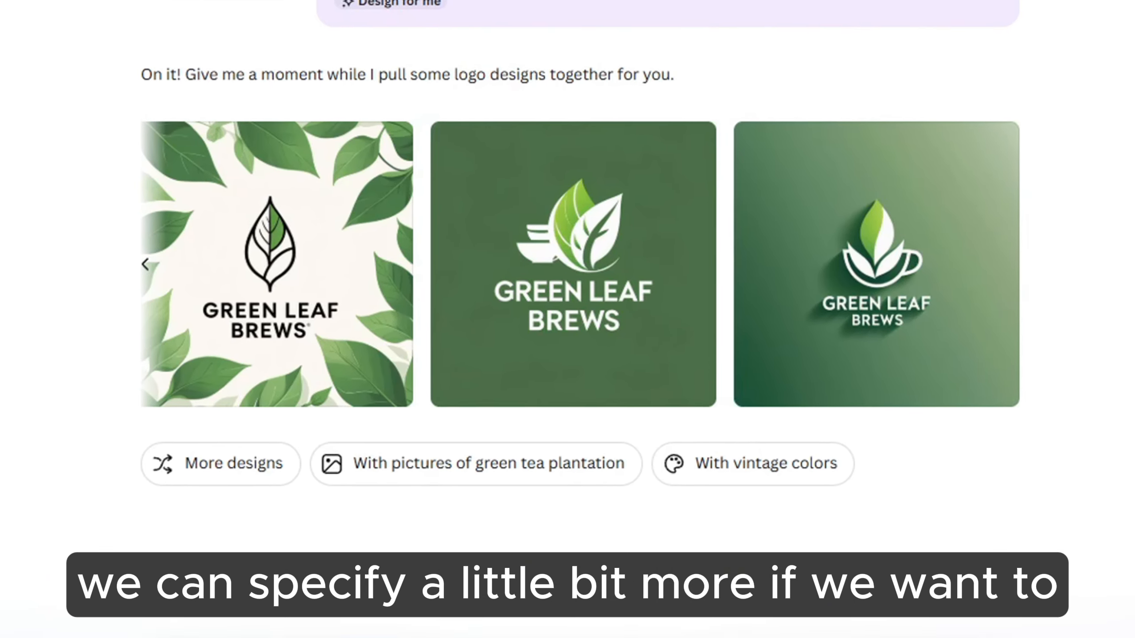
text(co freidnly)
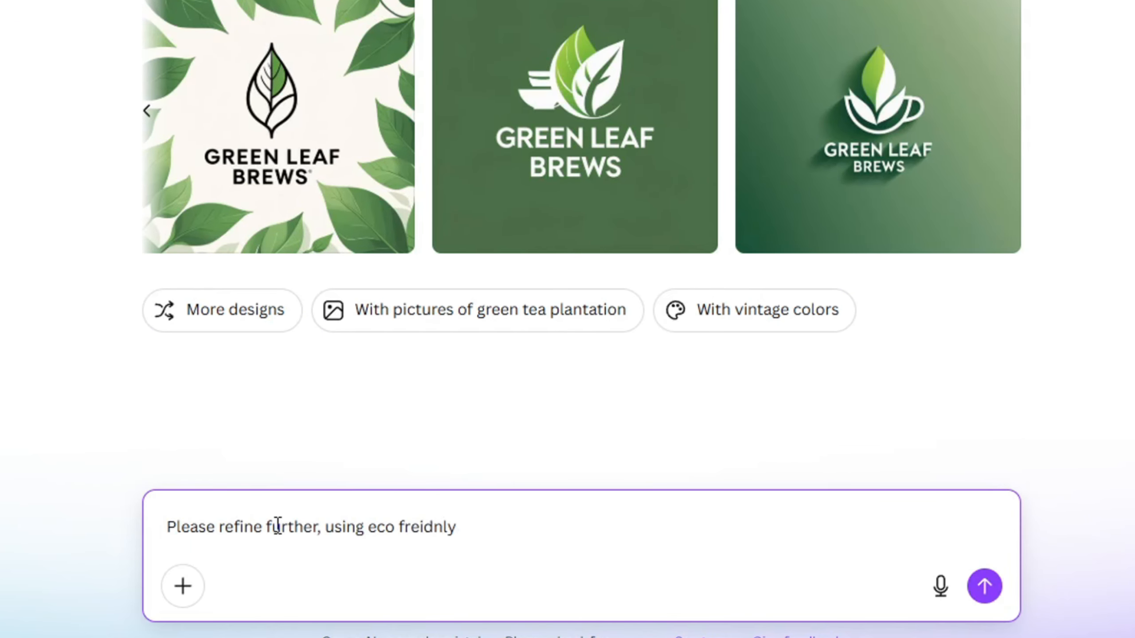
text(, )
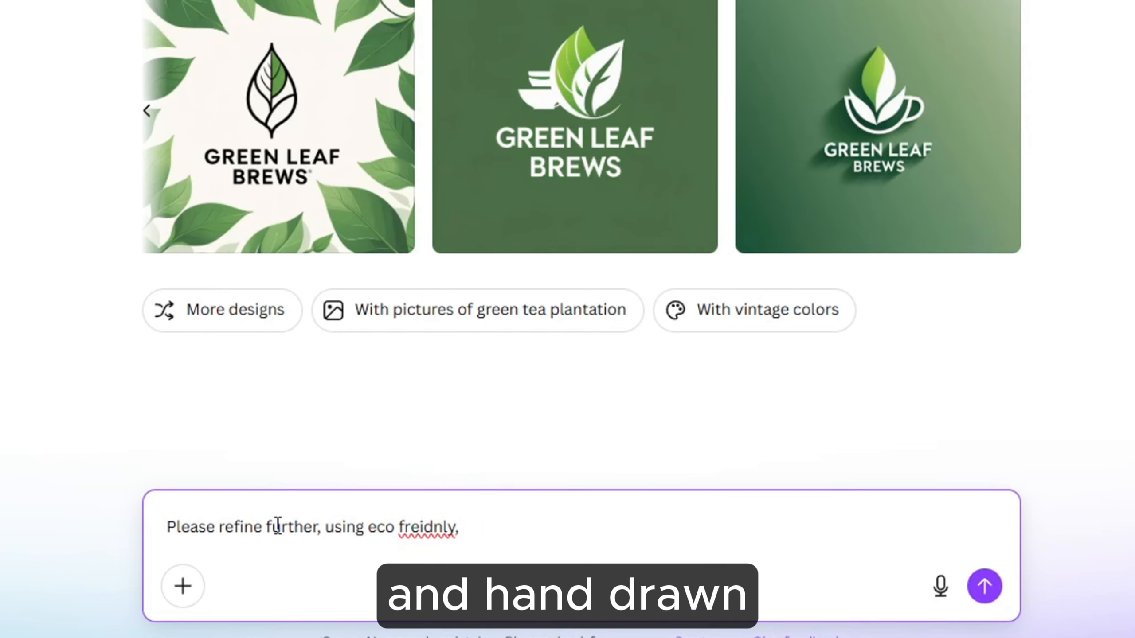
text(and hand drawn)
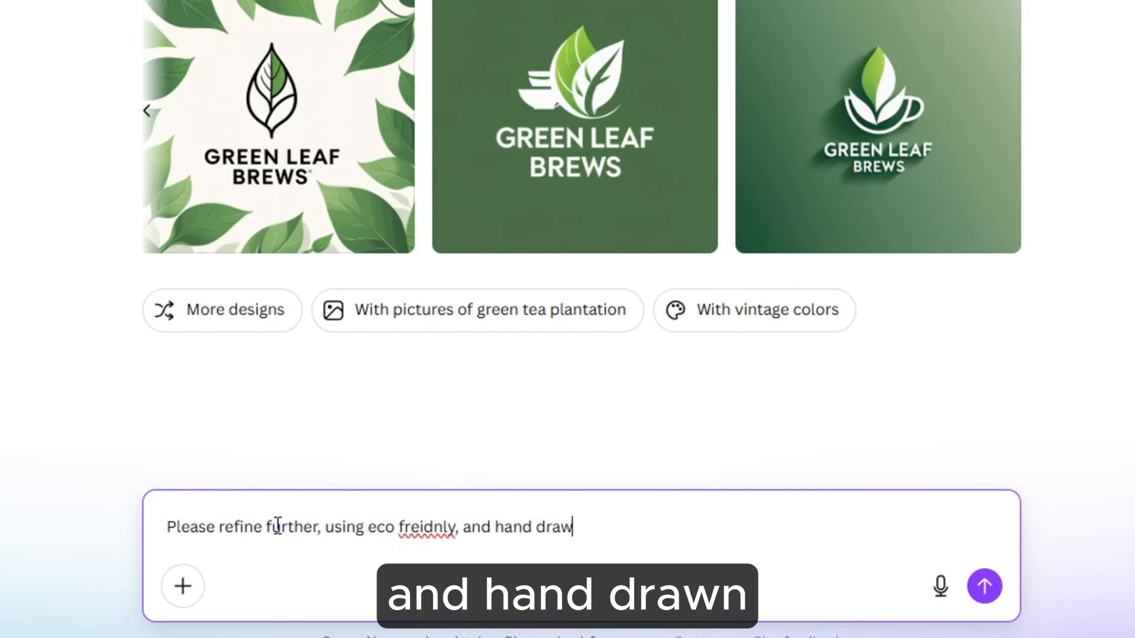
right_click(424, 529)
click(569, 171)
click(589, 522)
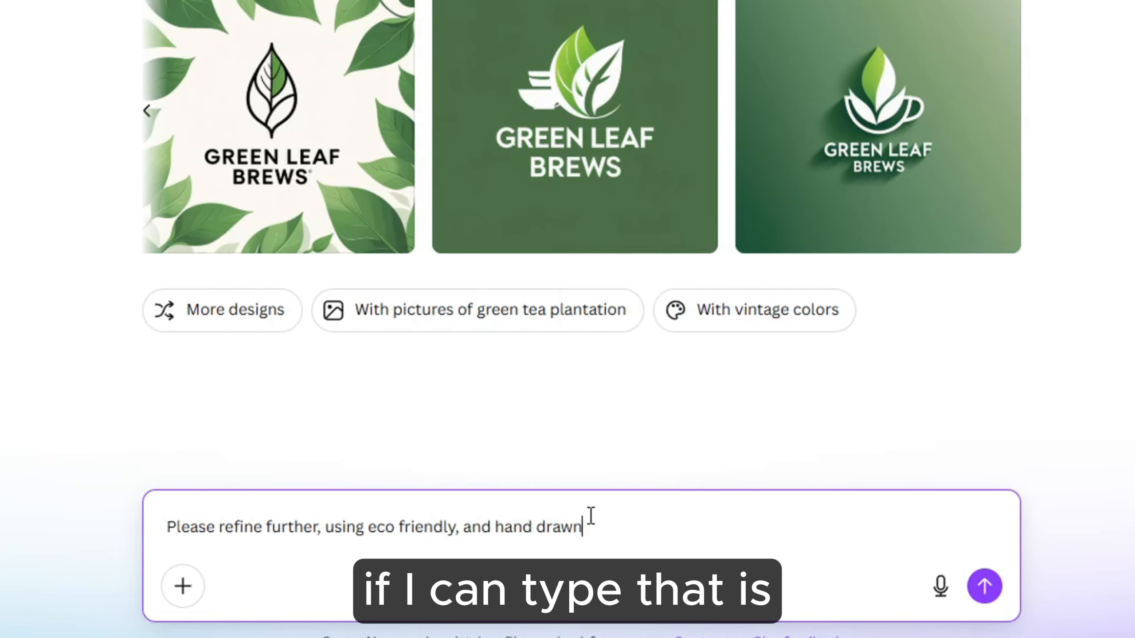
key(Return)
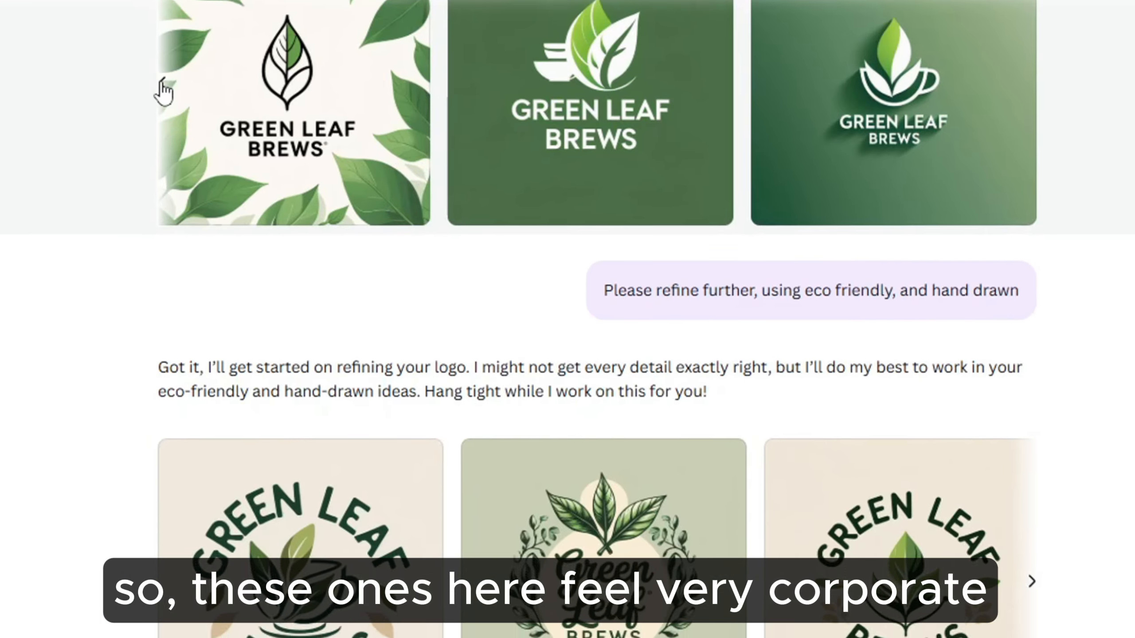
Compare the original Green Leaf Brews logos with the refined eco-friendly, hand-drawn versions, viewing all designs in both sets
click(162, 86)
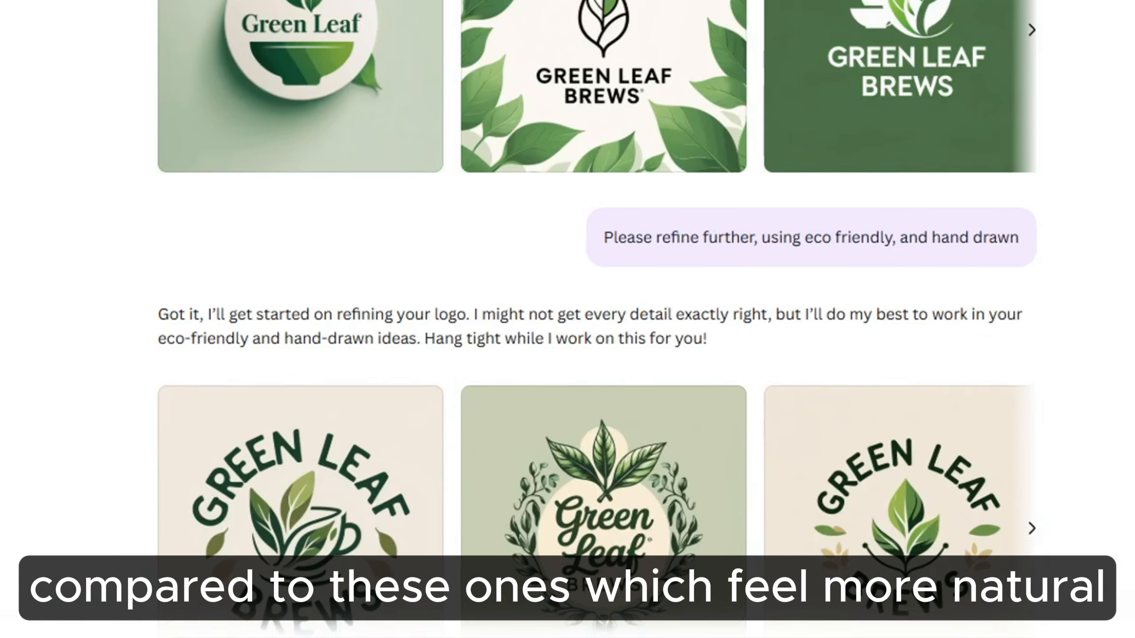
scroll(775, 425, down, 1)
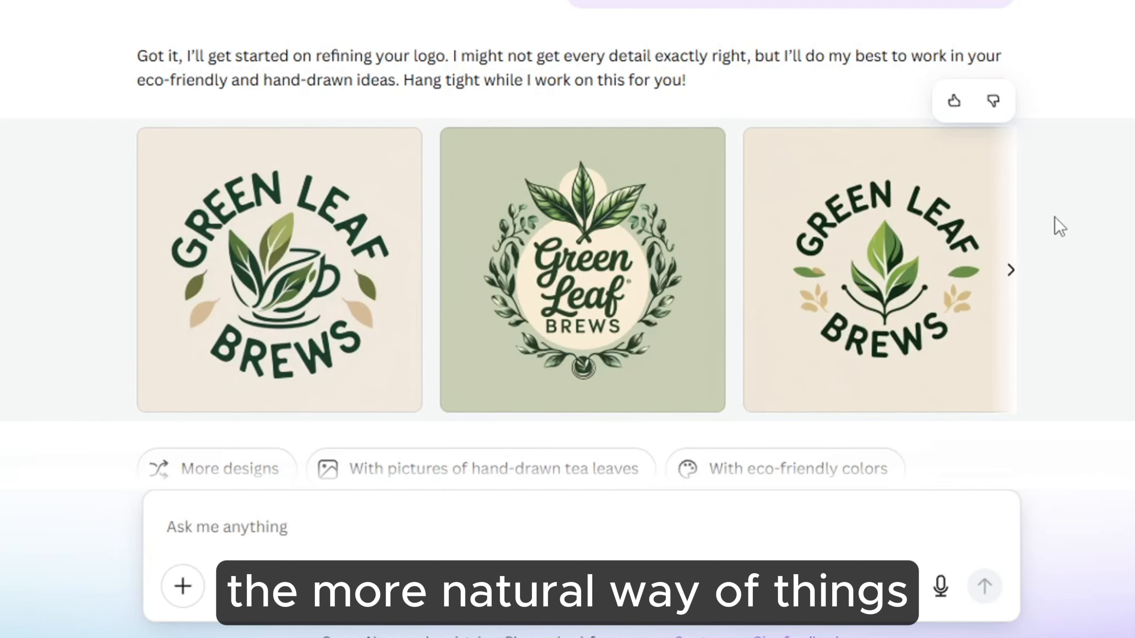
click(1010, 269)
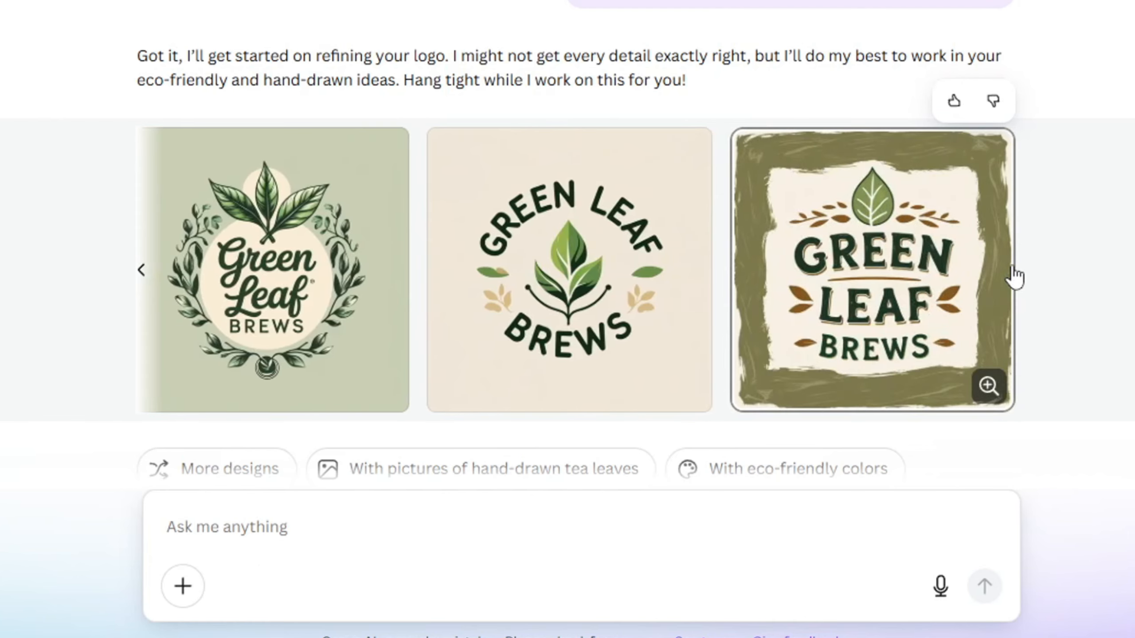
click(141, 270)
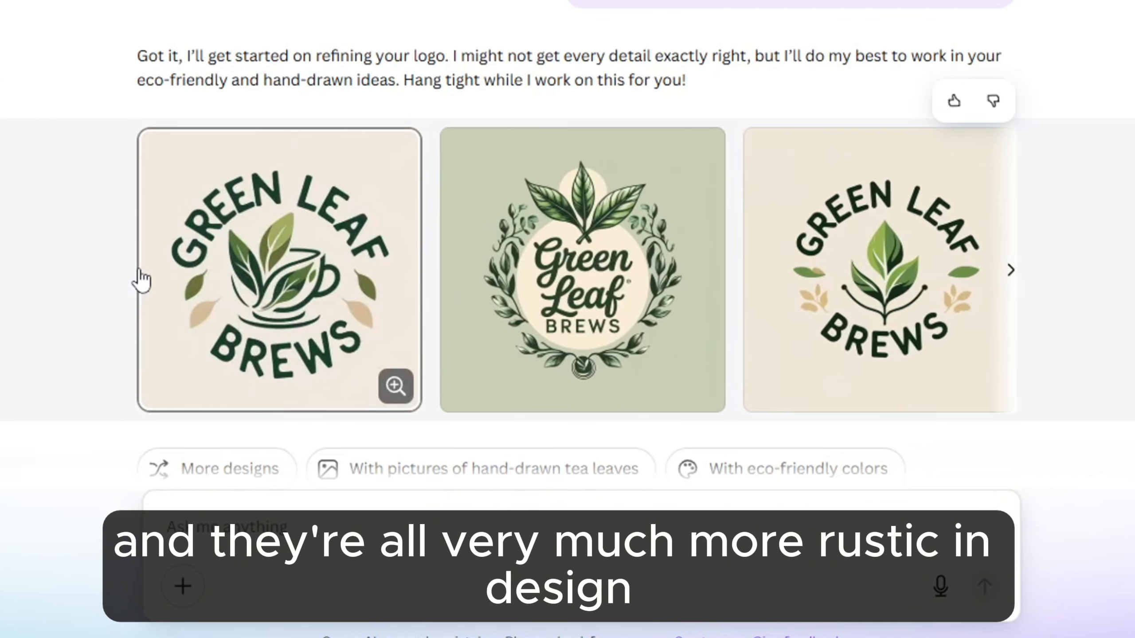
scroll(1107, 281, up, 2)
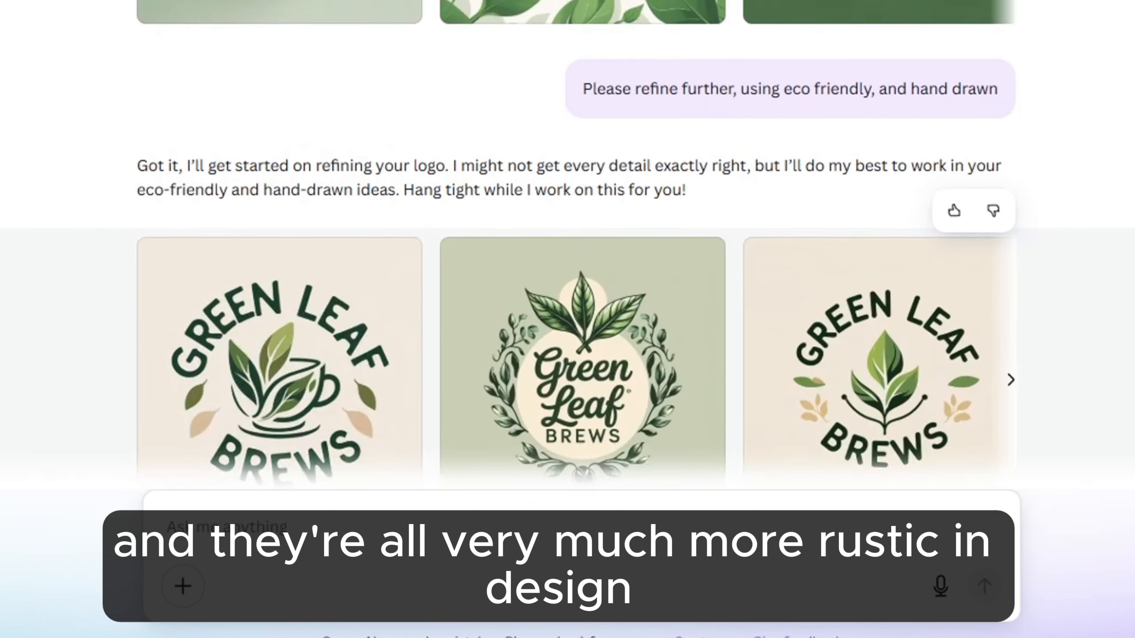
scroll(422, 94, up, 4)
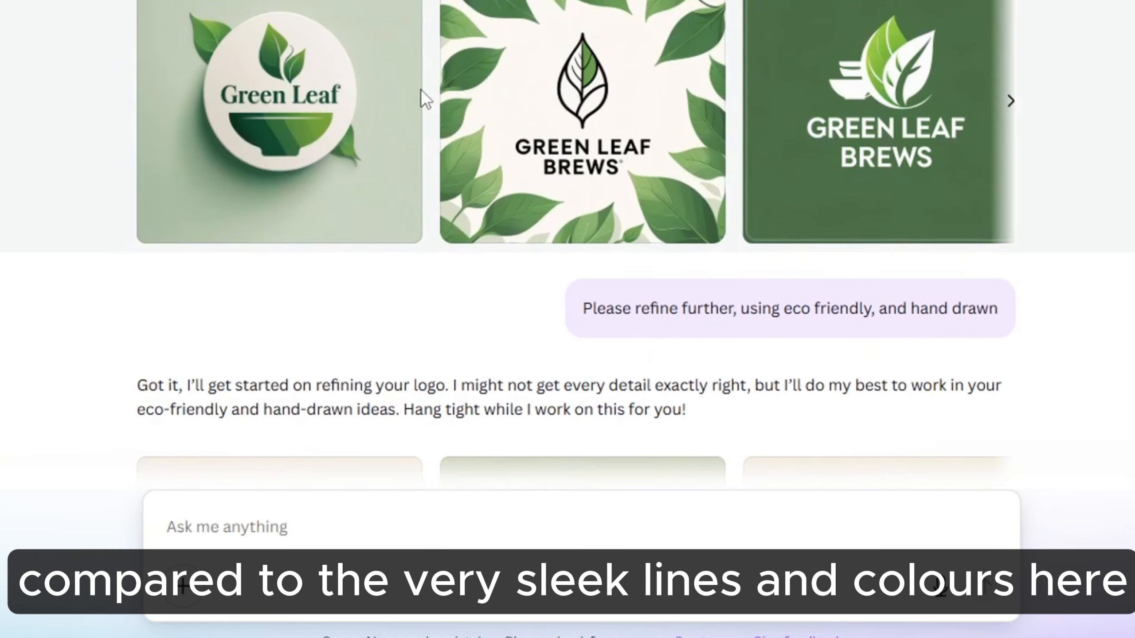
click(1017, 106)
scroll(491, 157, down, 6)
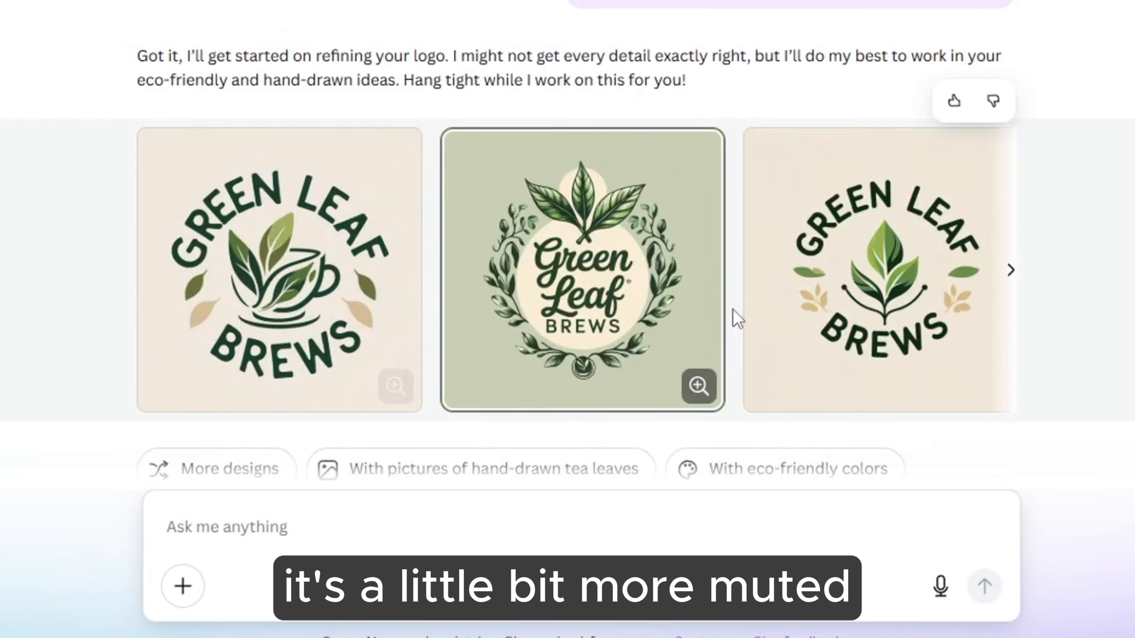
scroll(1094, 66, up, 2)
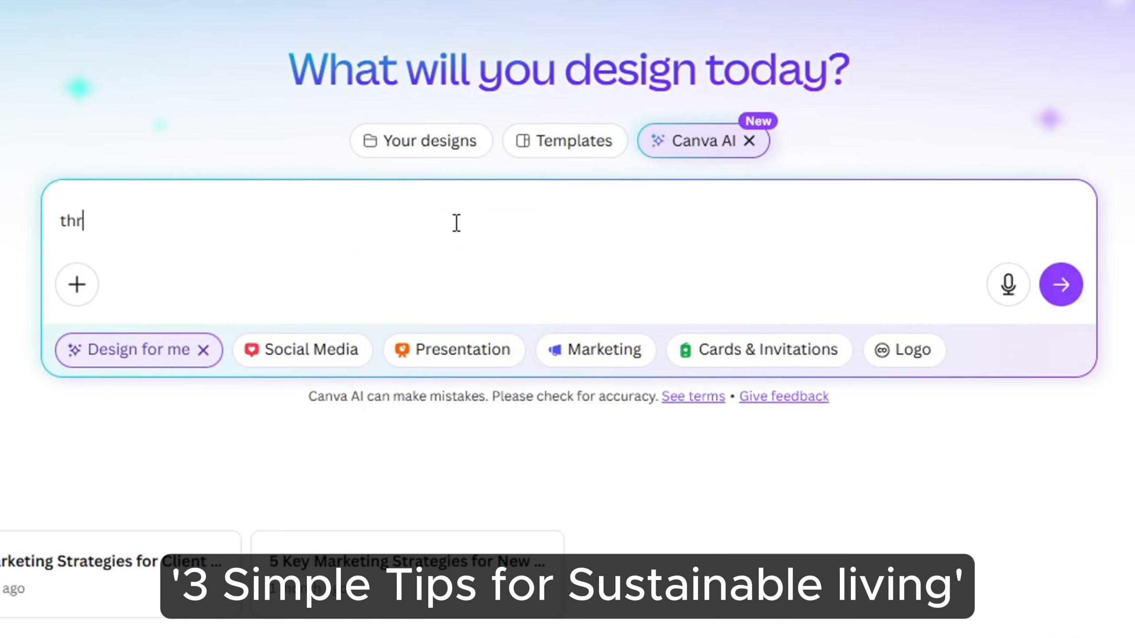
Generate designs from the prompt "'three simple tips for sustainable living' social media campaign for Facebook, Linkedin and Instagram"
text(ee simple tips for sustainable living')
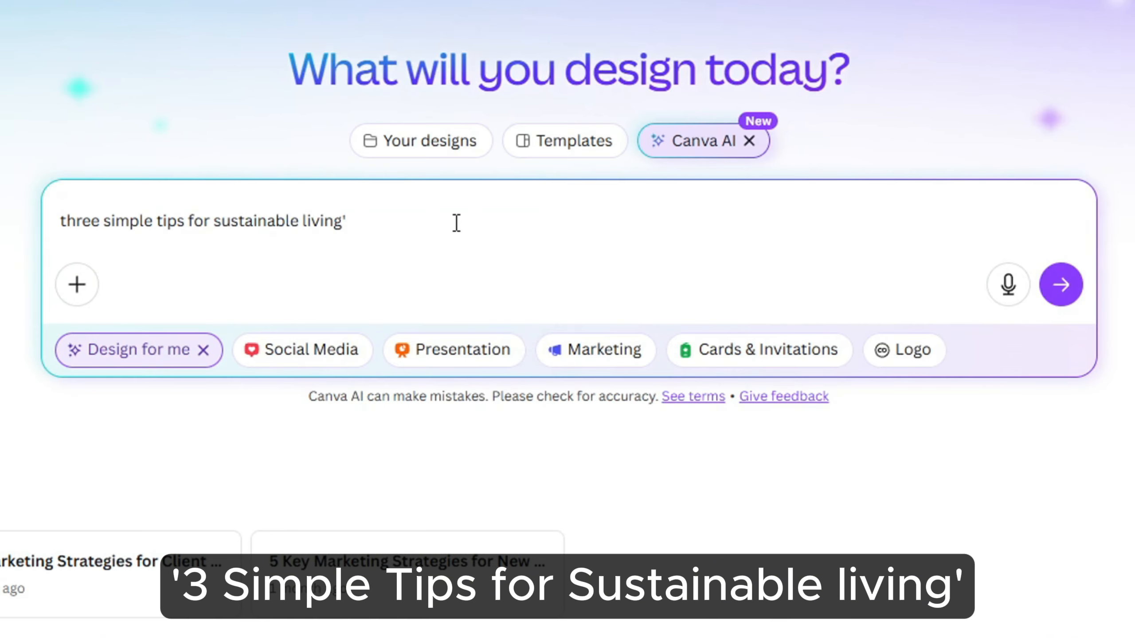
click(60, 219)
text(')
click(412, 221)
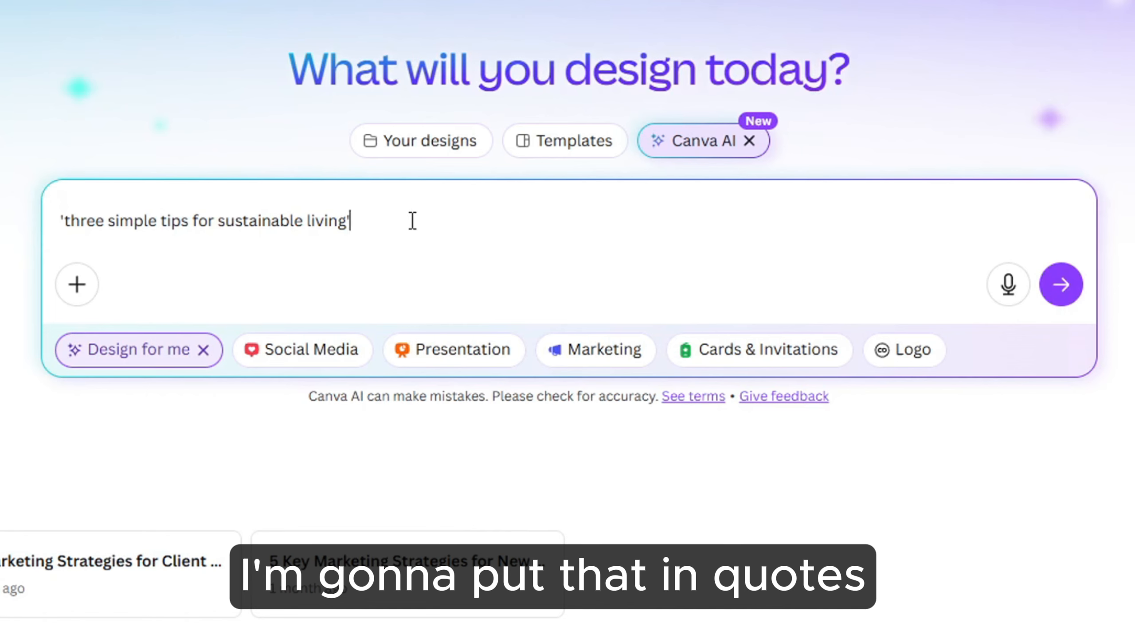
text(social )
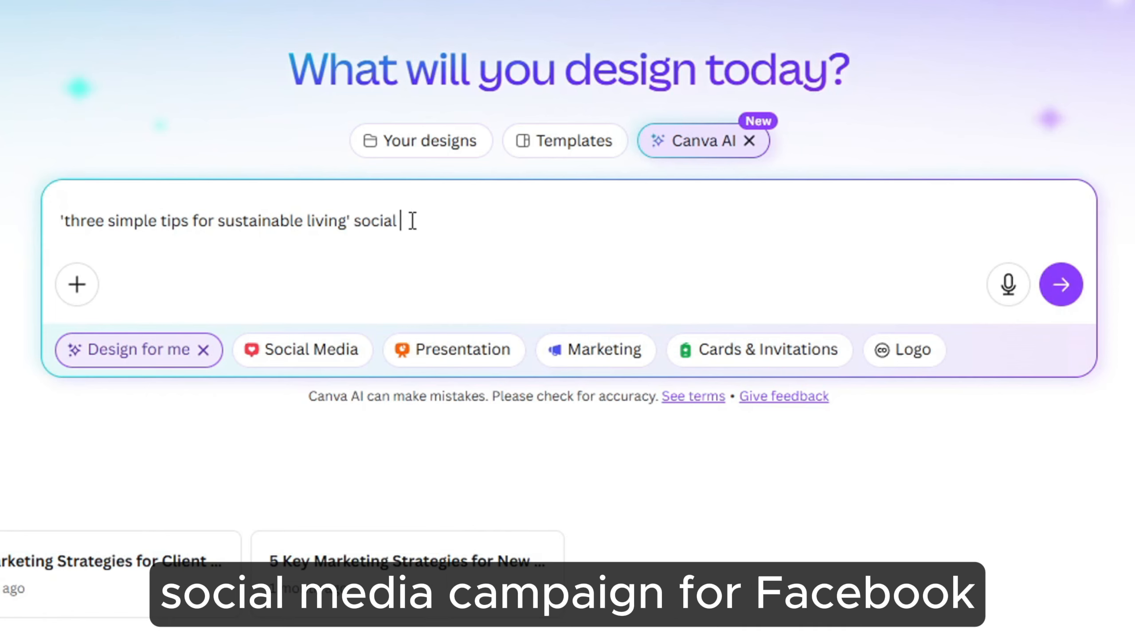
text(media campa)
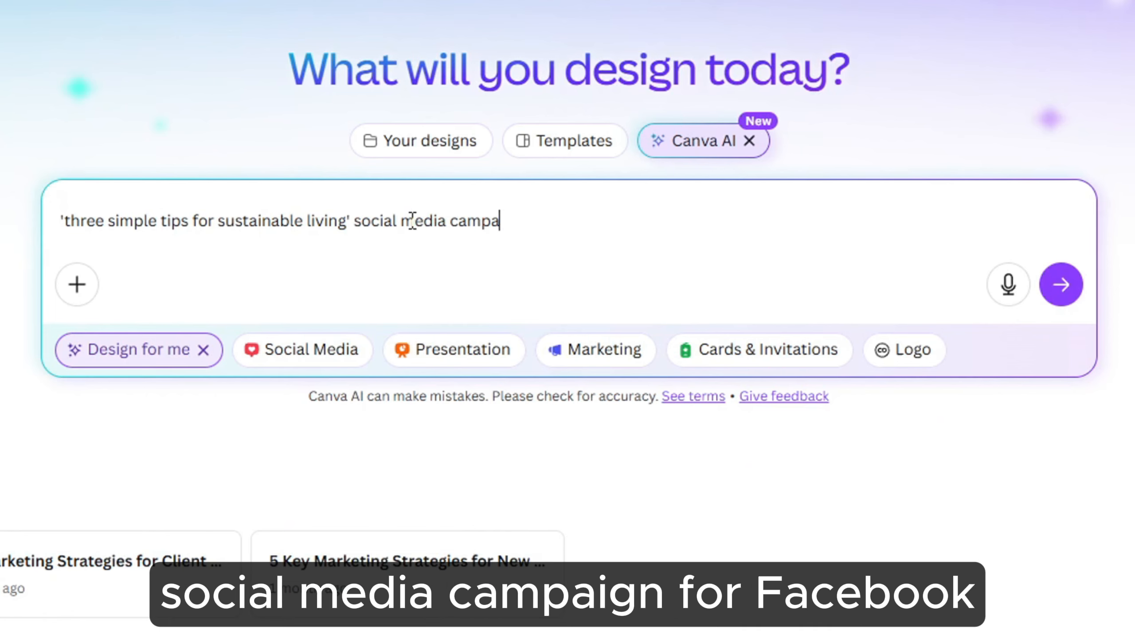
text(ign for Facebook)
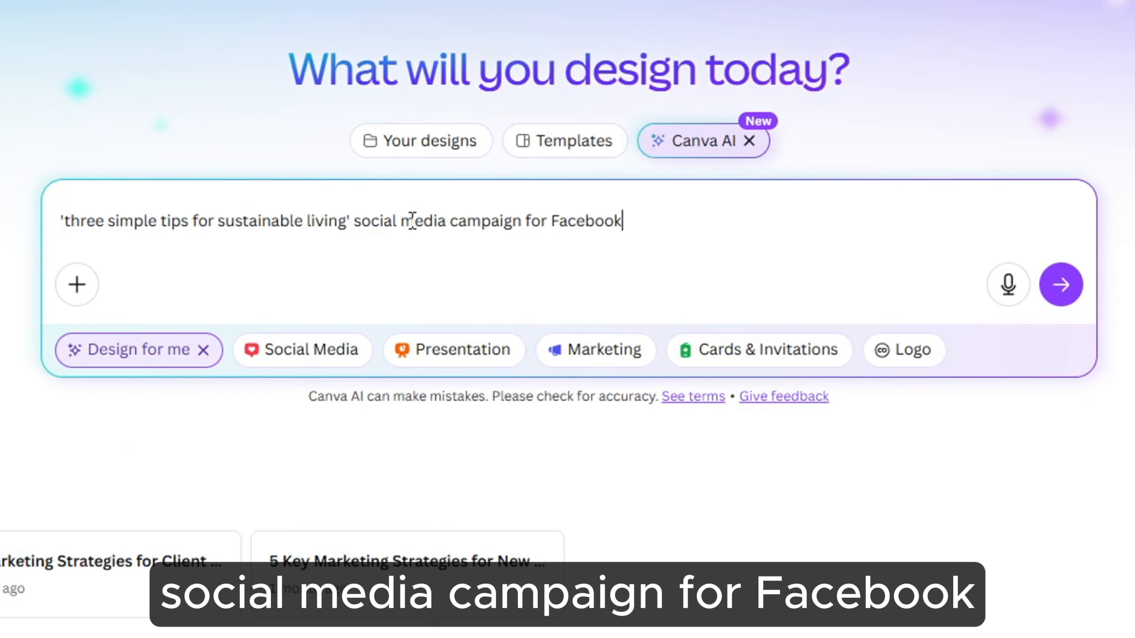
text(, Linked)
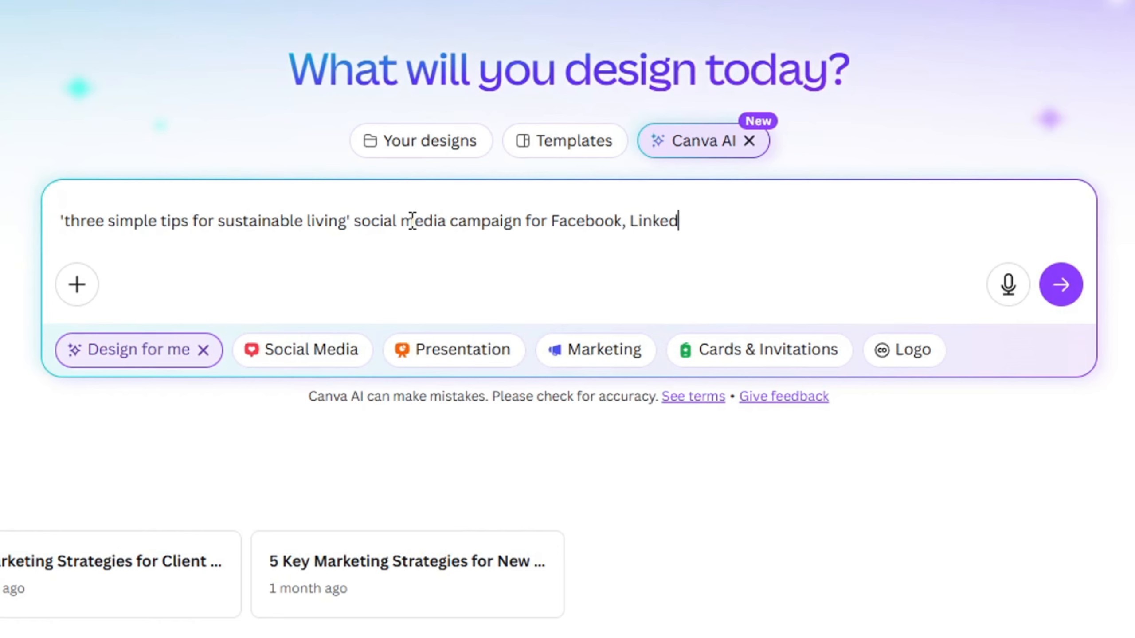
text(in and In)
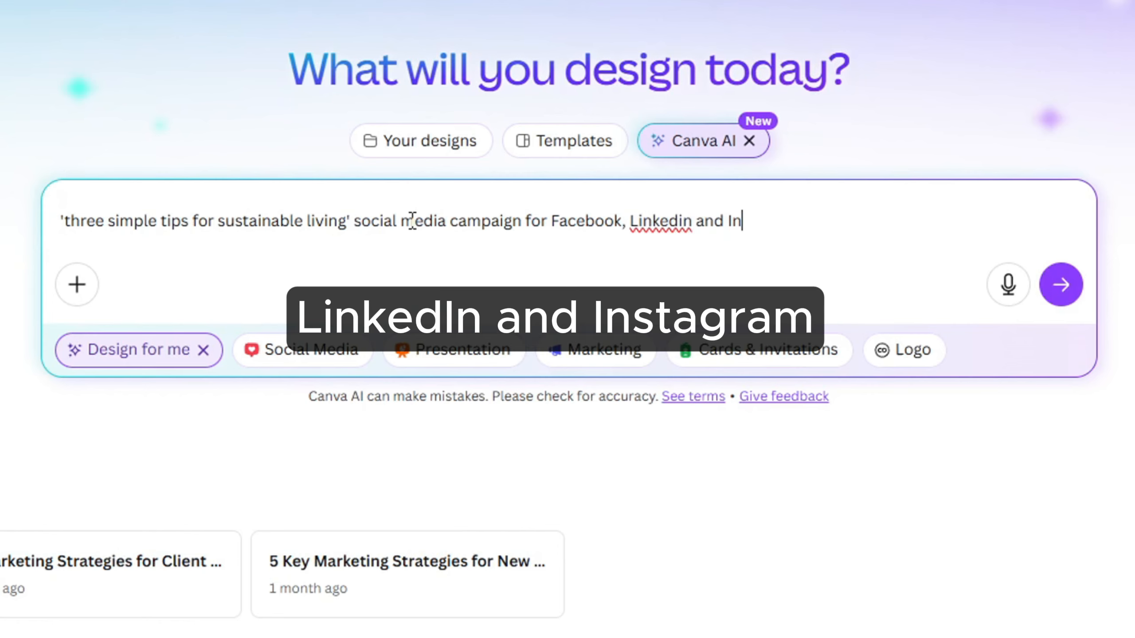
text(stagram)
key(Return)
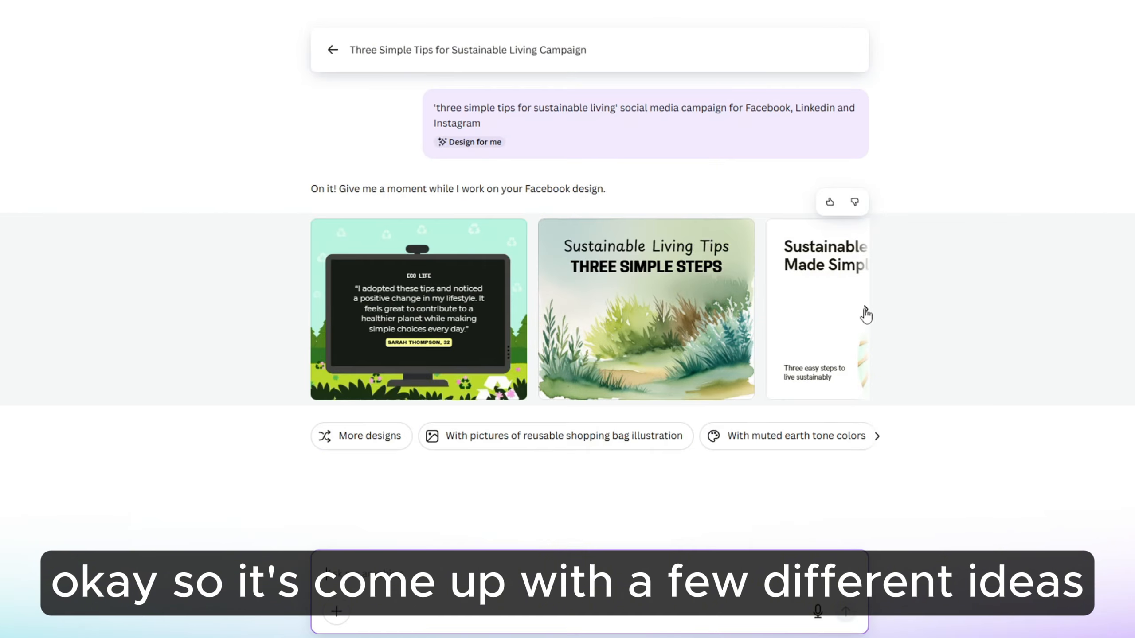
Browse the generated campaign designs and open the "Three Simple Tips for Living" design for editing
click(865, 313)
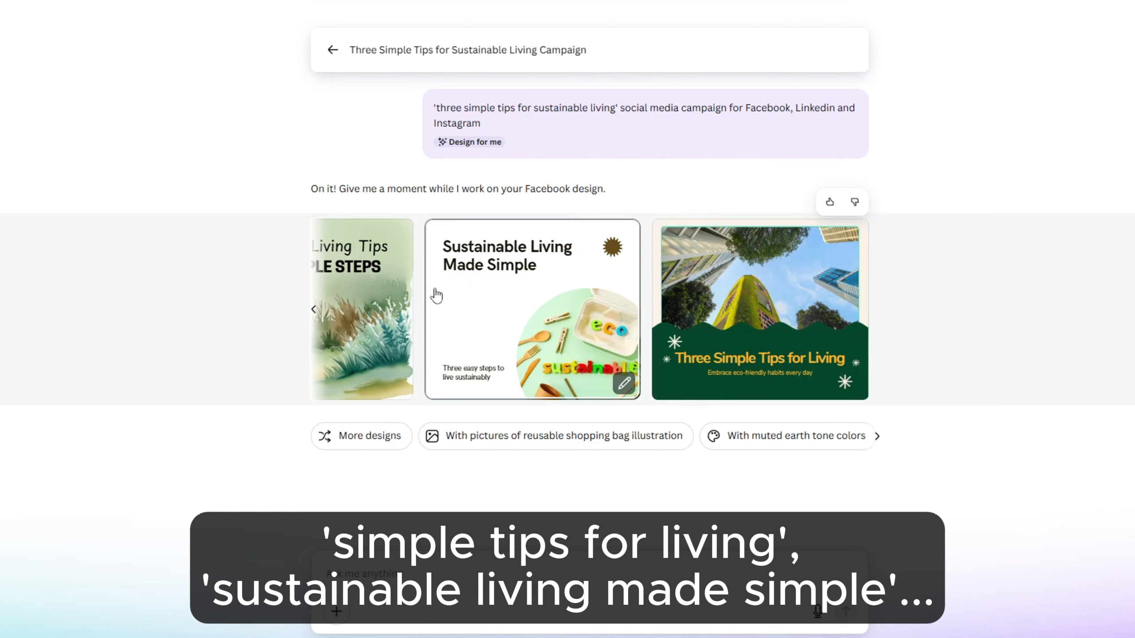
click(314, 309)
scroll(787, 308, down, 1)
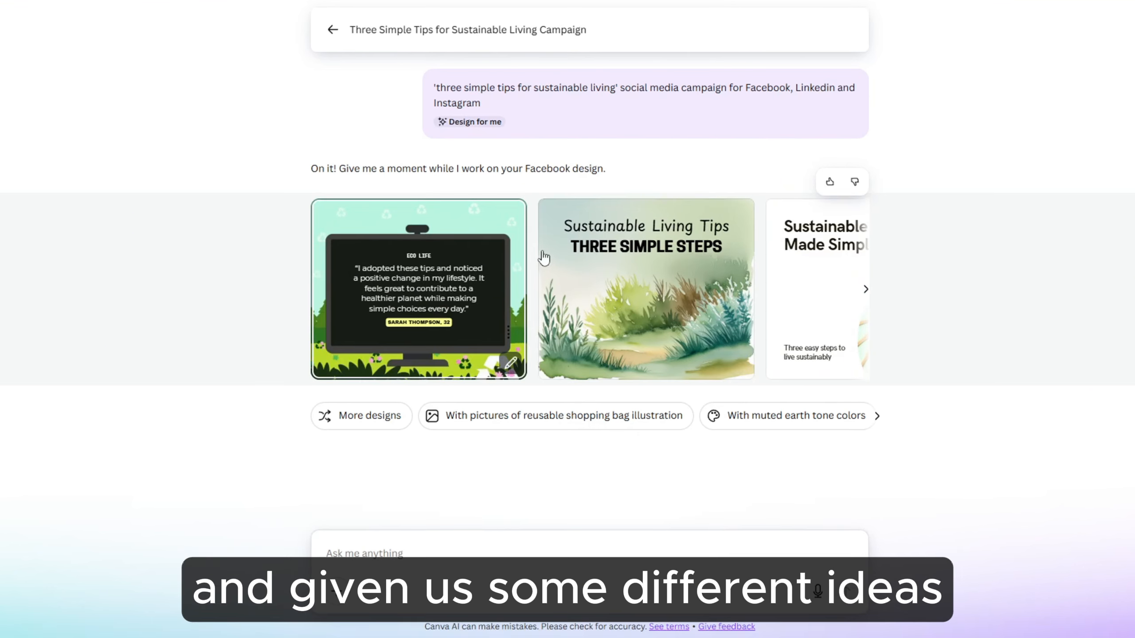
click(865, 288)
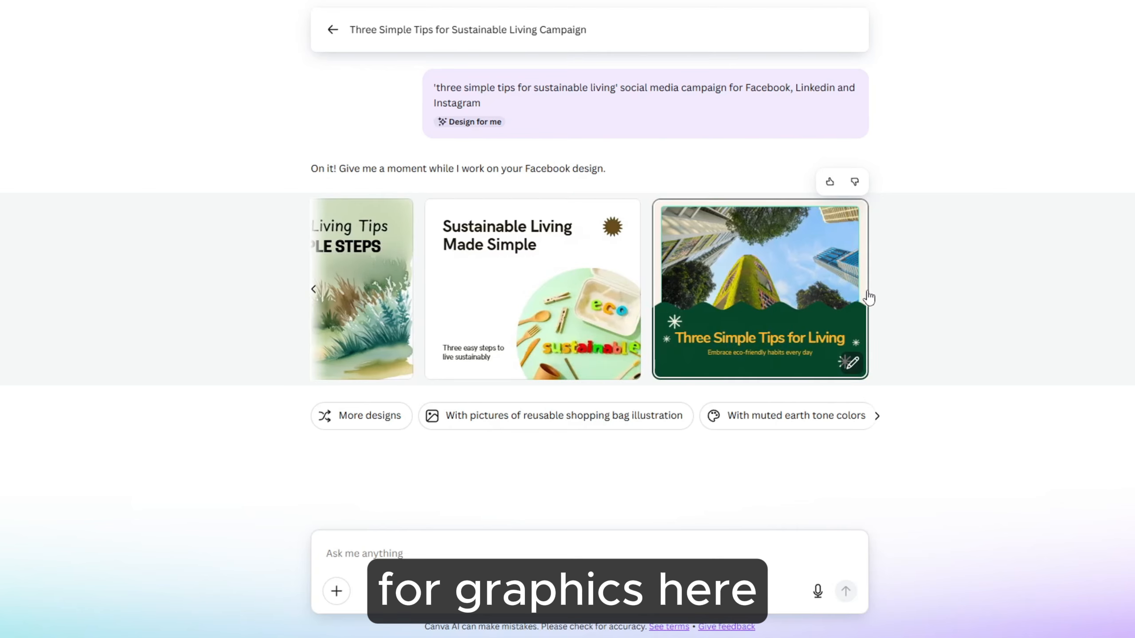
click(864, 295)
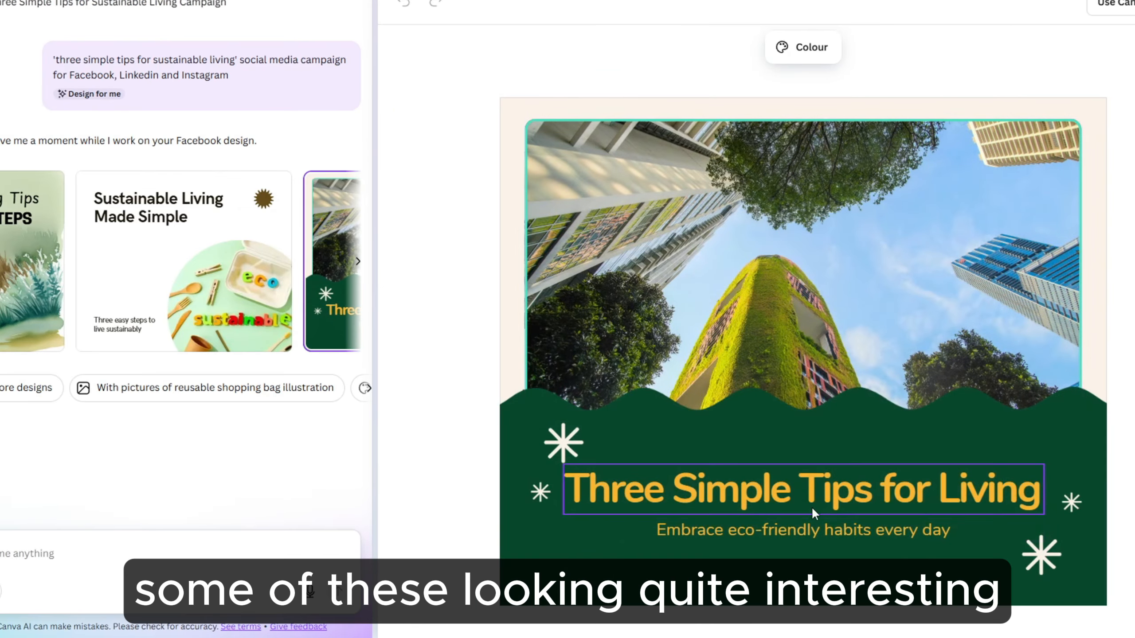
Check that the design's title and subtitle are editable, and replace its building photo with the plant-covered bottle image
click(820, 504)
click(782, 530)
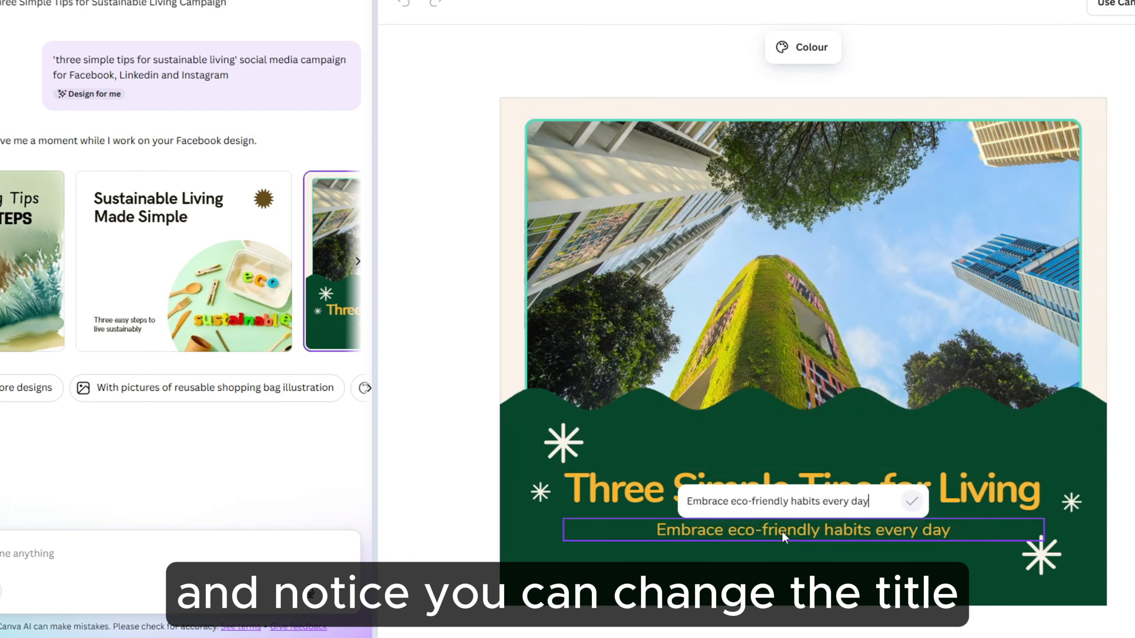
click(895, 280)
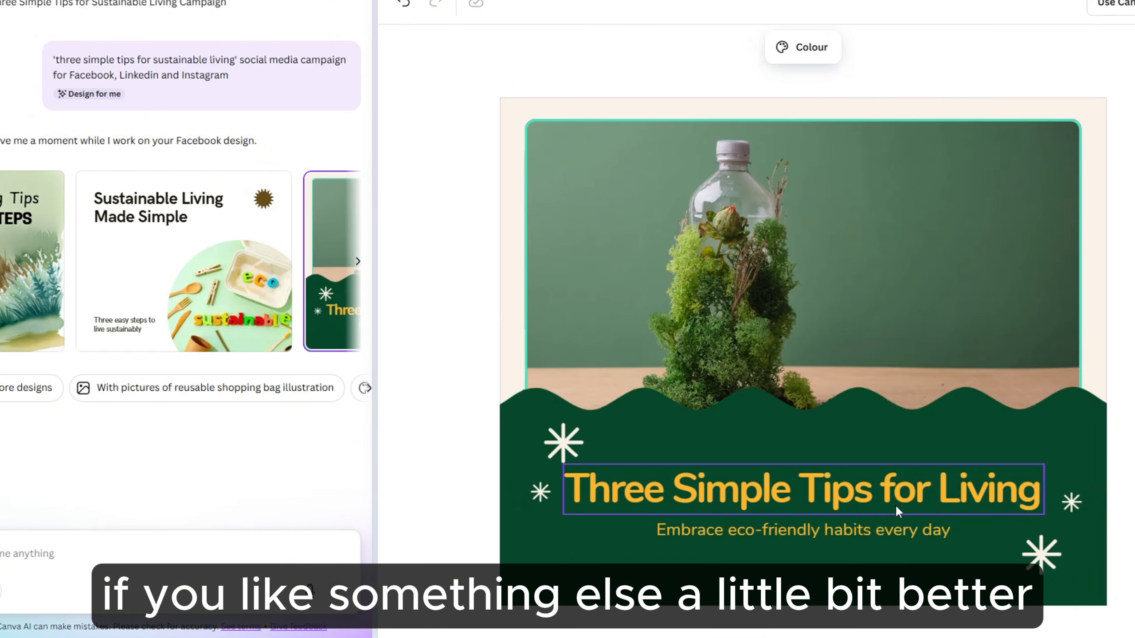
click(792, 507)
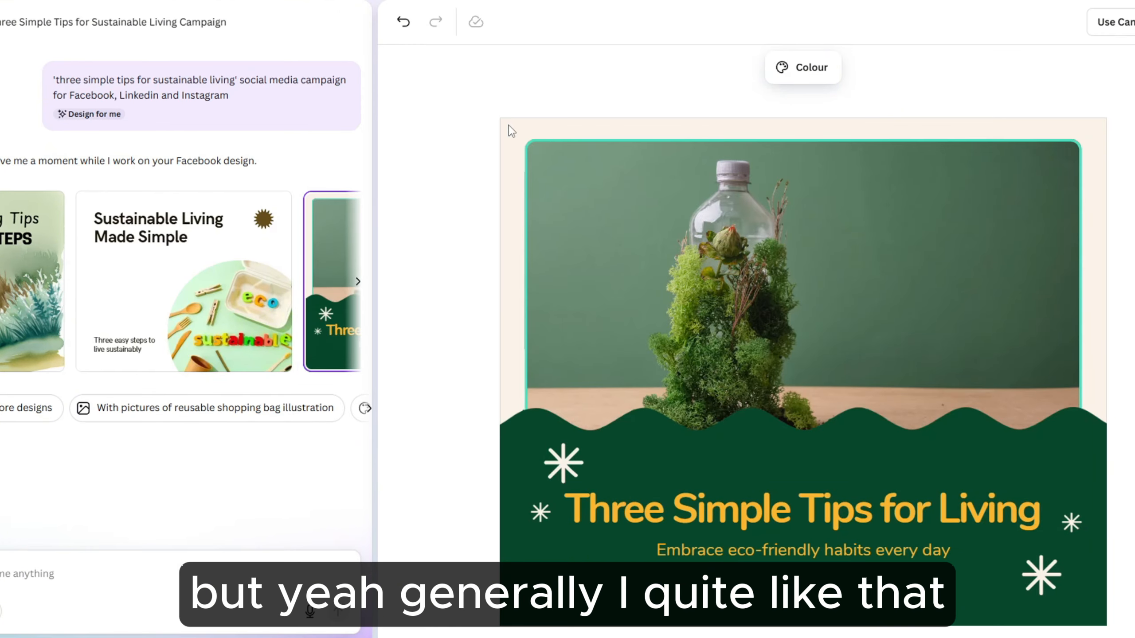
Generate designs from the prompt "eye-catching Instagram post announcing a new blog called '3 simple Simple Tips for sustainable Living' natural and inviting design"
click(85, 567)
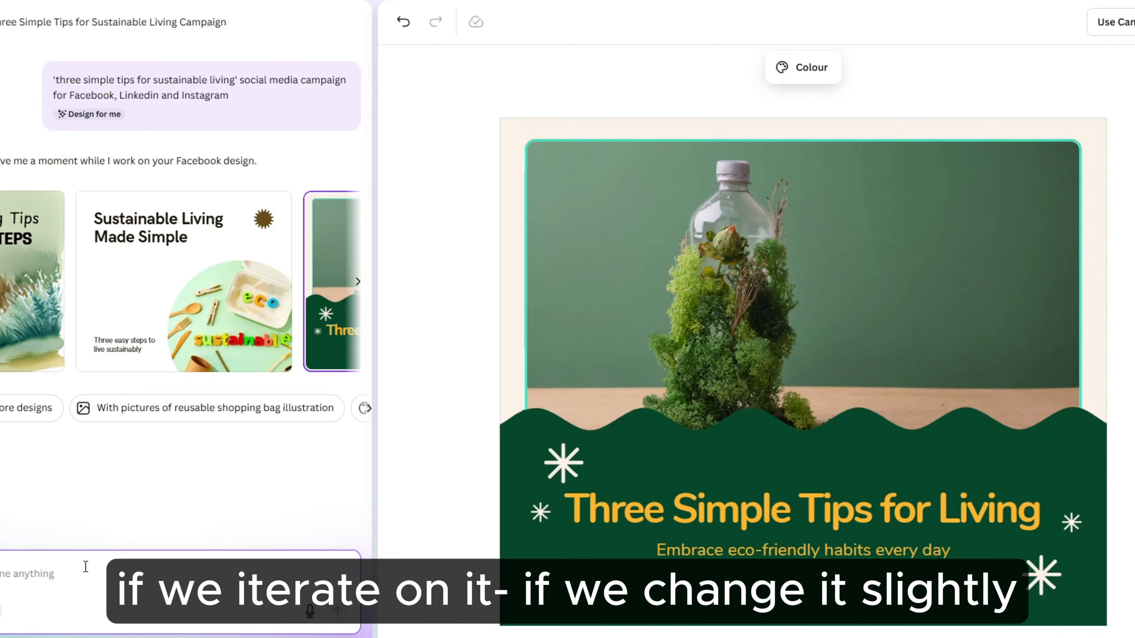
text(eye-catc)
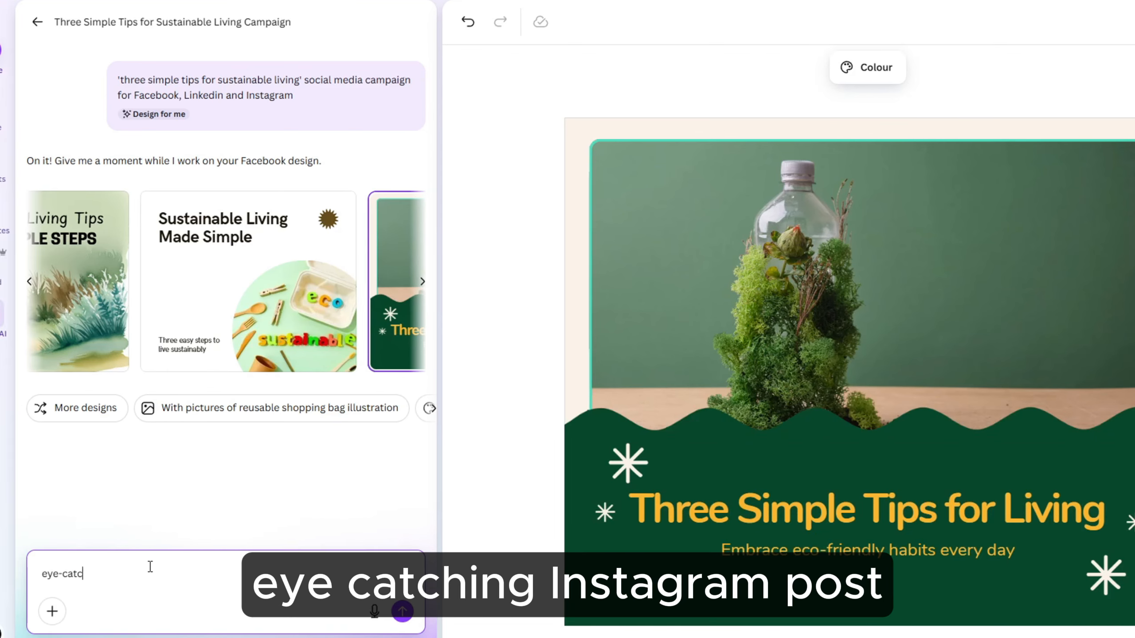
text(hing Instagram prost announc)
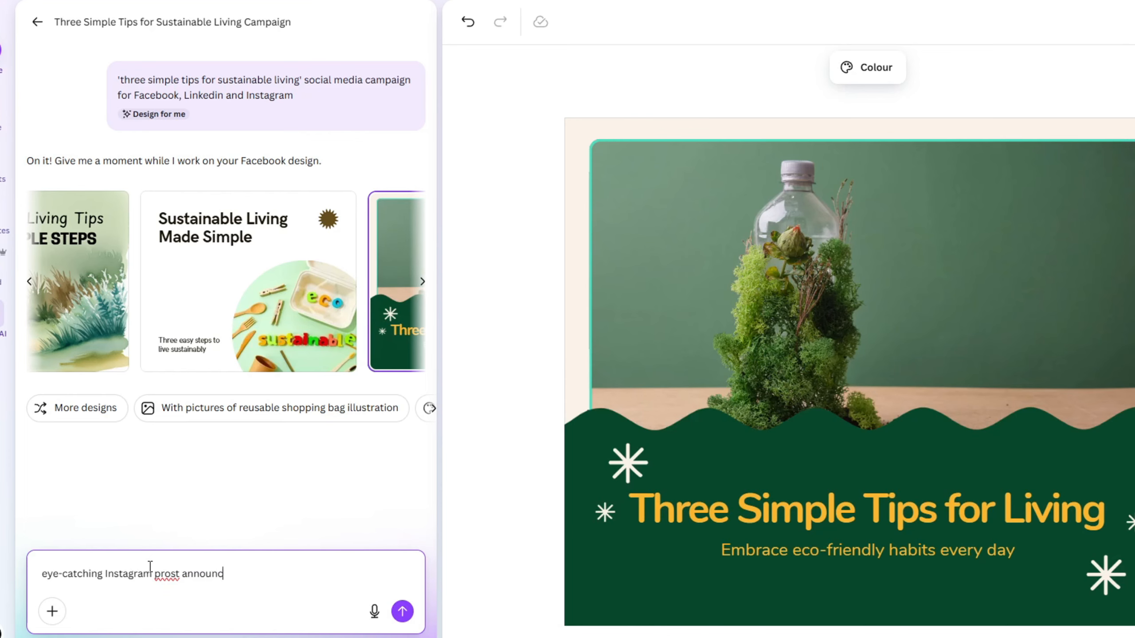
text(ing a n)
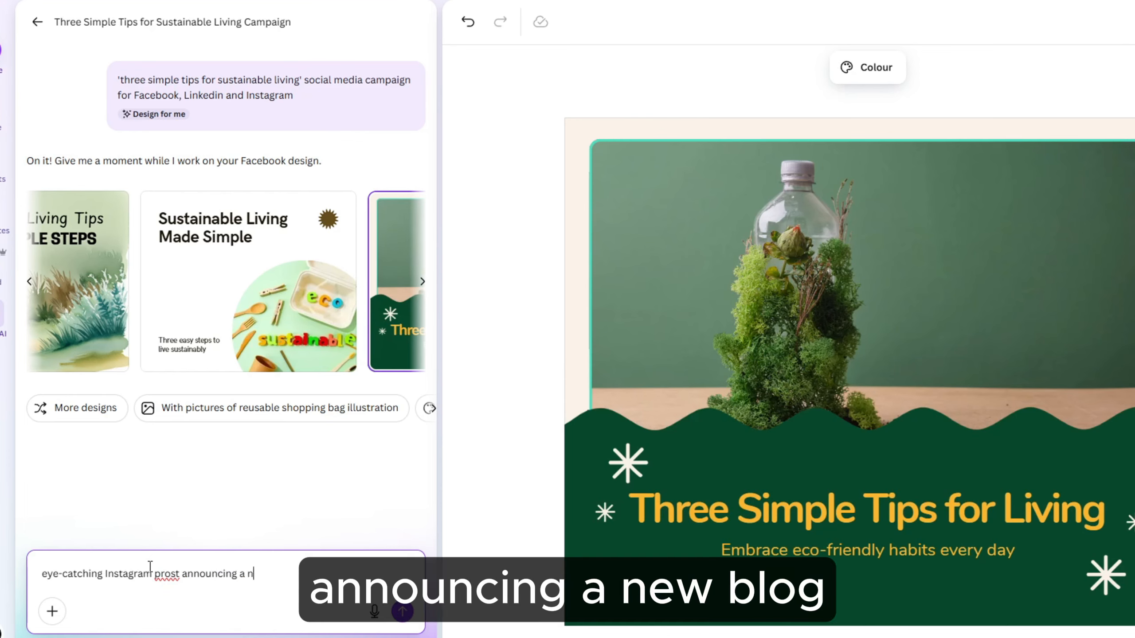
text(ew blog called)
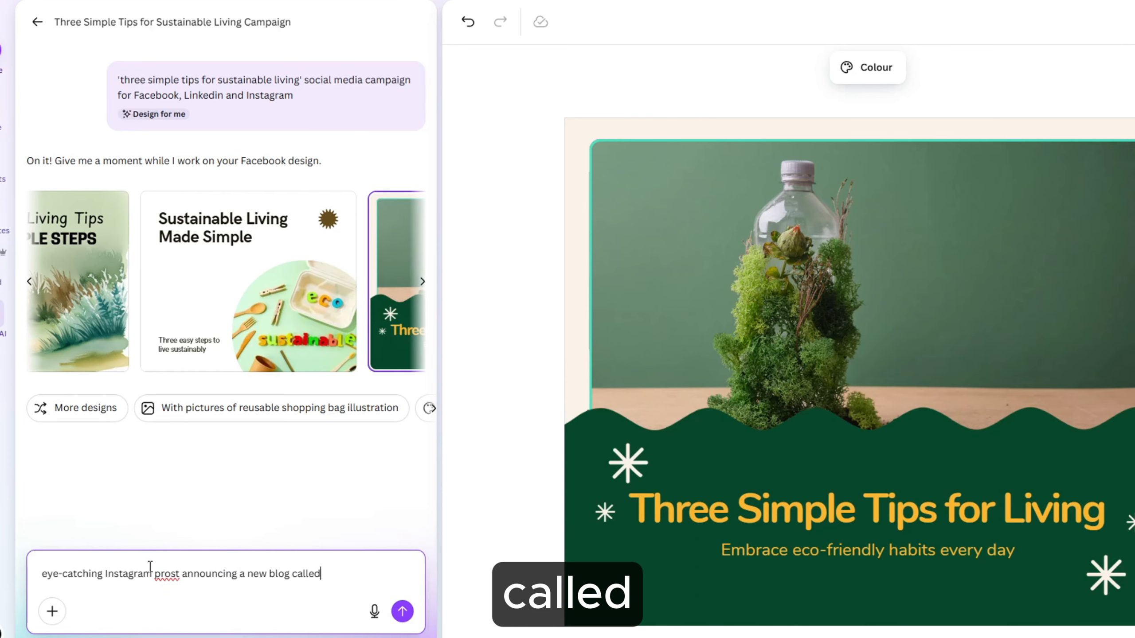
text( '3 simple)
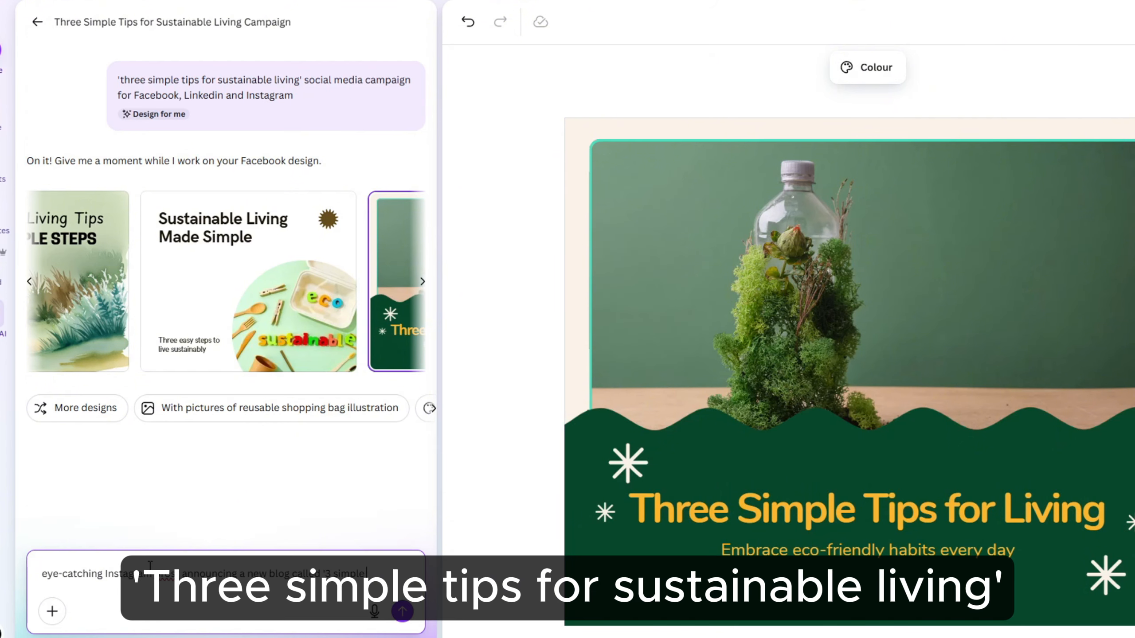
text( Simple Tips)
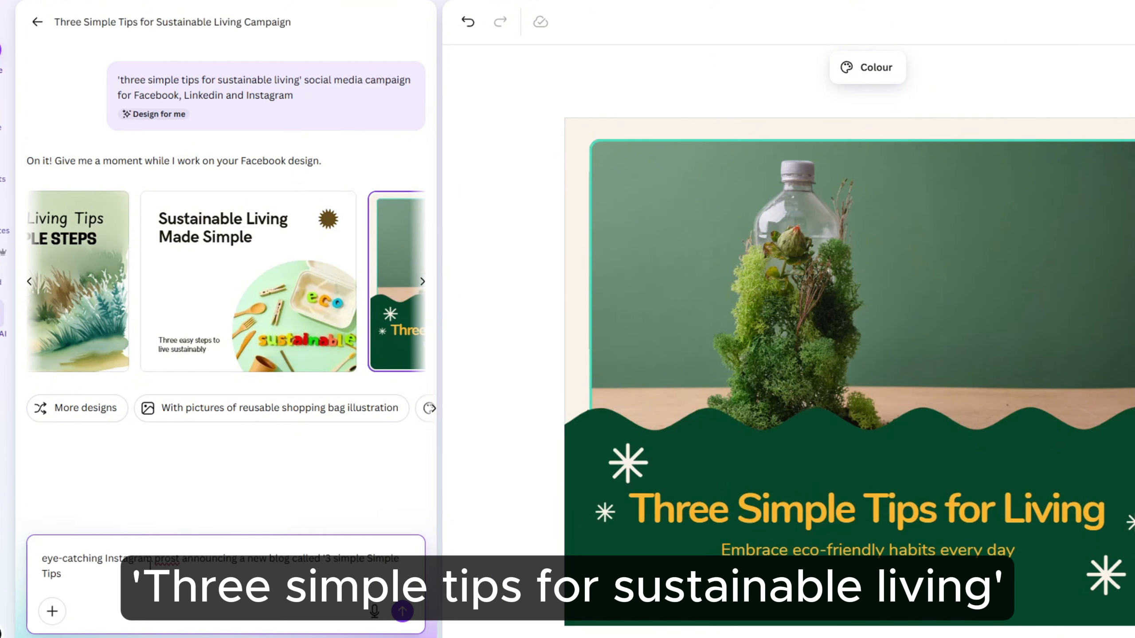
text( for sistainable Living)
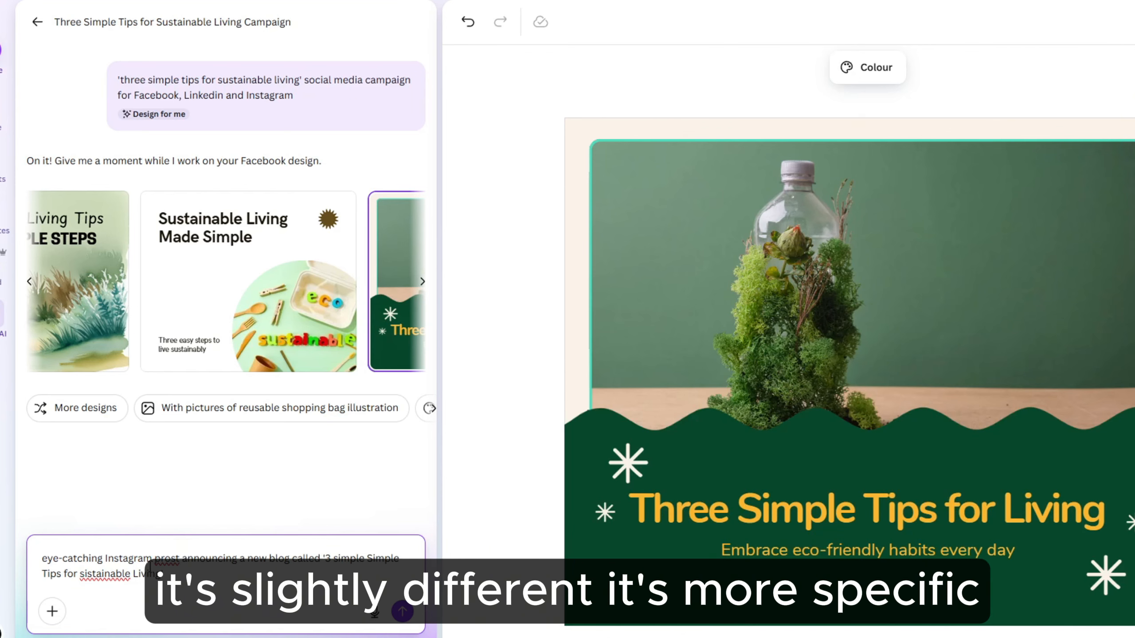
text(')
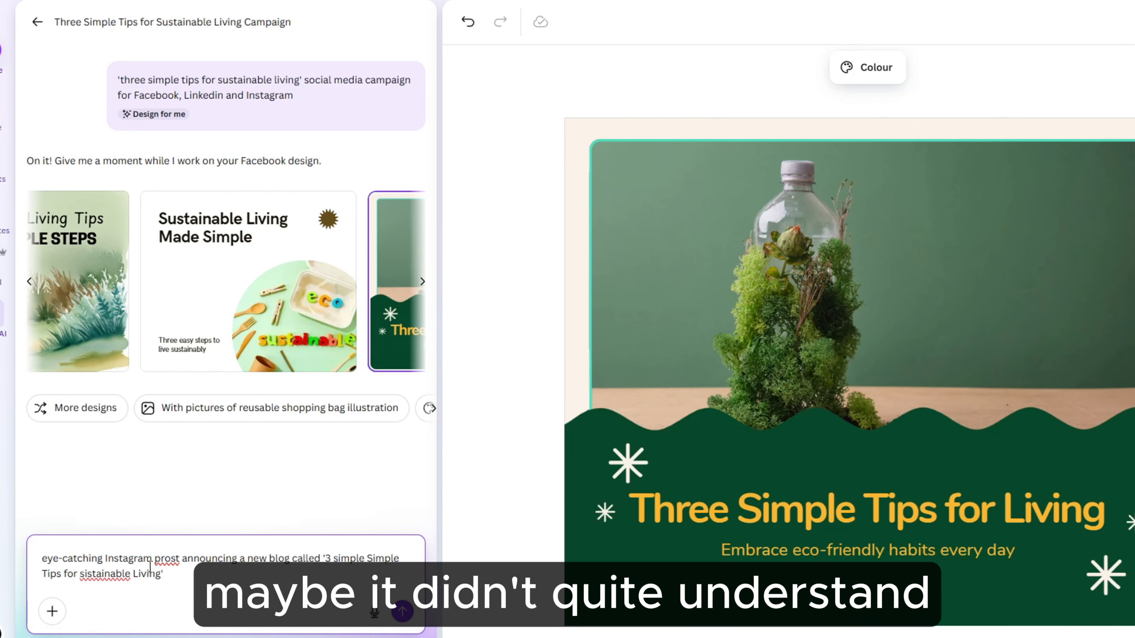
click(90, 576)
key(BackSpace)
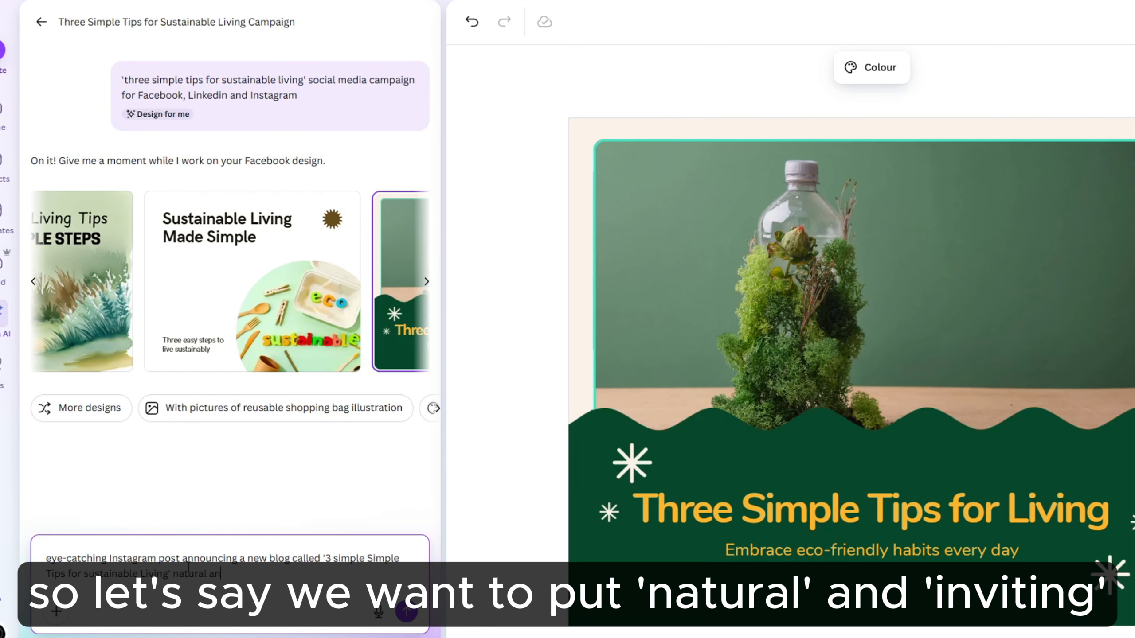
text(tiv)
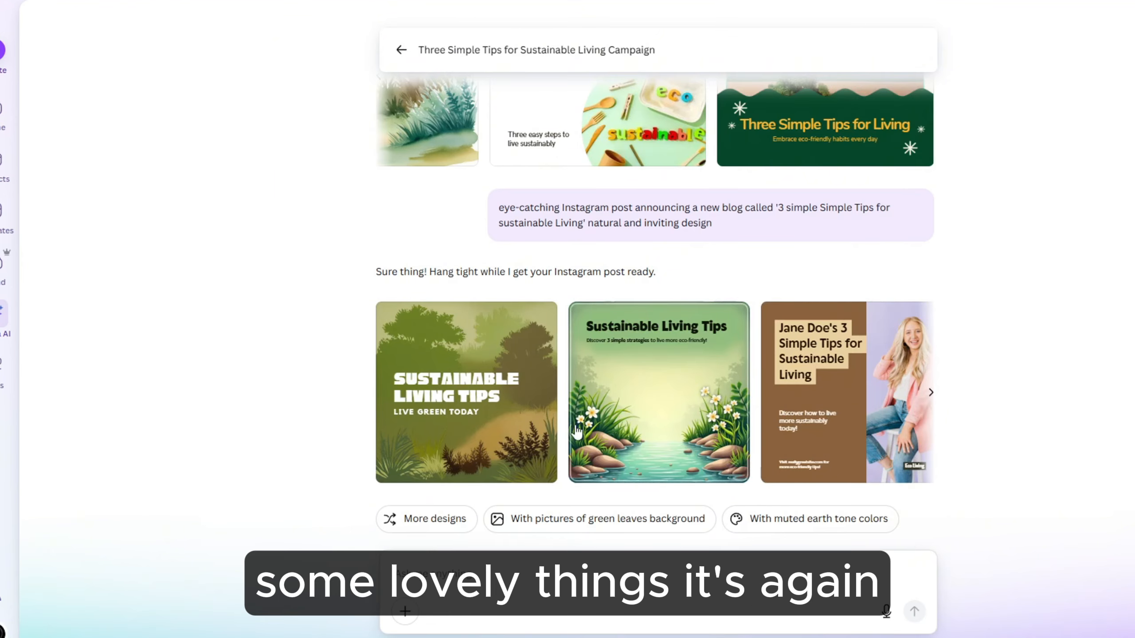
Compare the new Instagram designs with the earlier campaign set and preview the three-page "123 Greenway Ave" design
scroll(648, 175, up, 3)
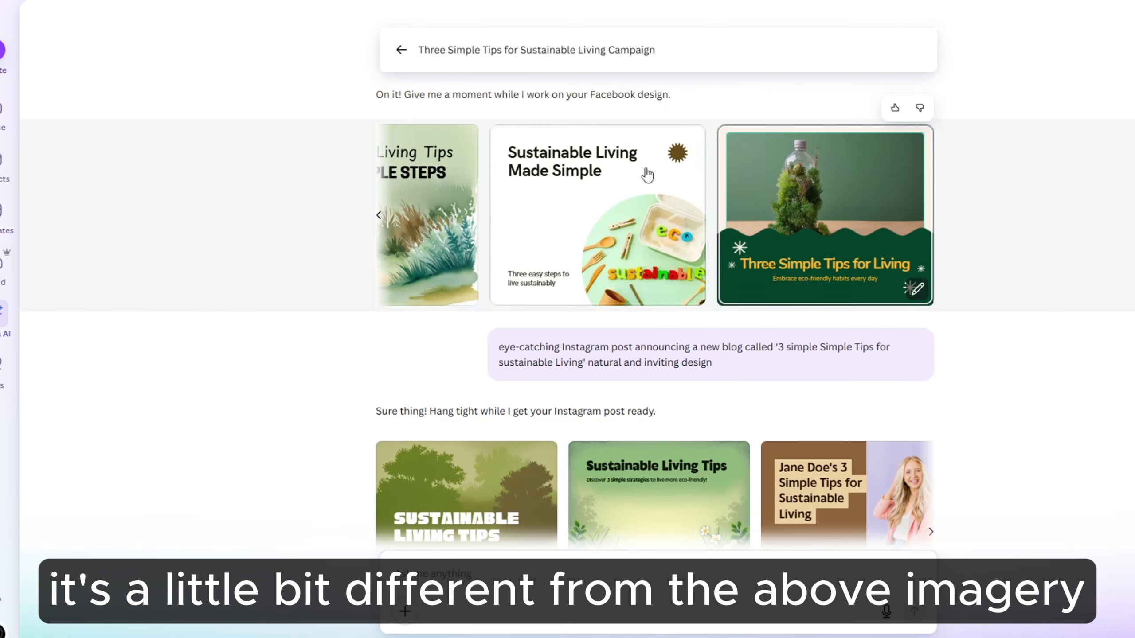
scroll(467, 376, down, 3)
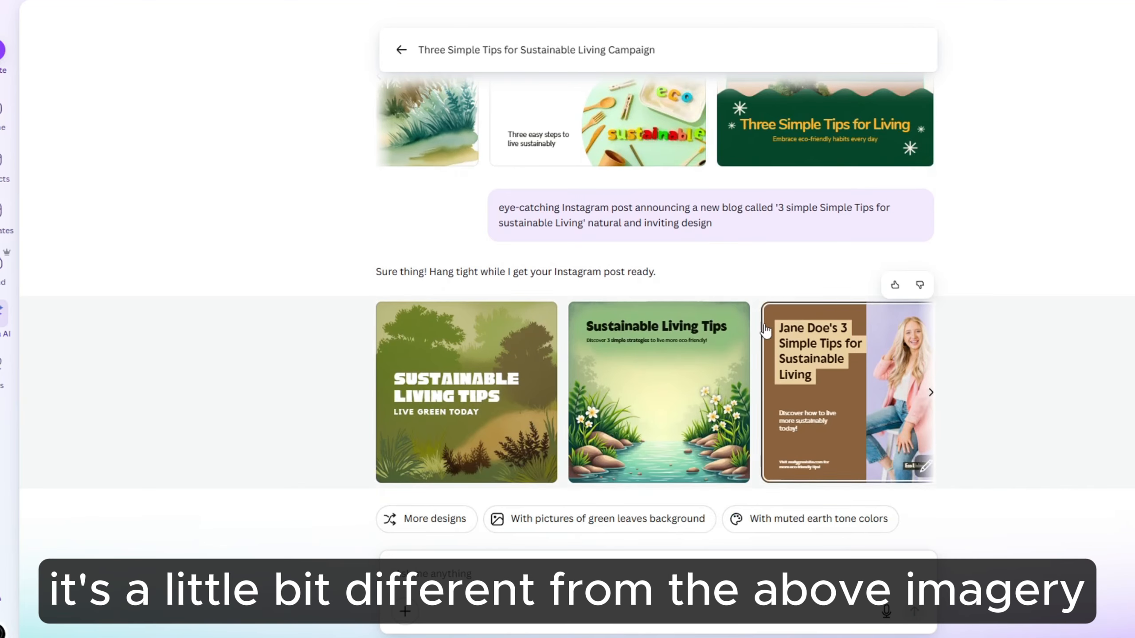
click(930, 392)
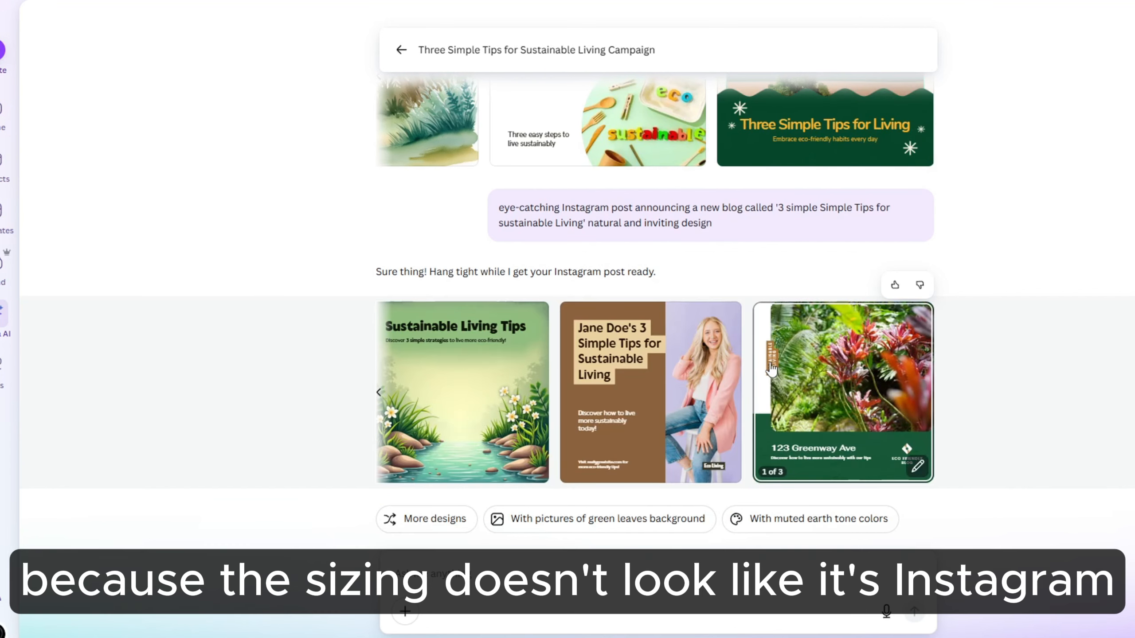
click(862, 403)
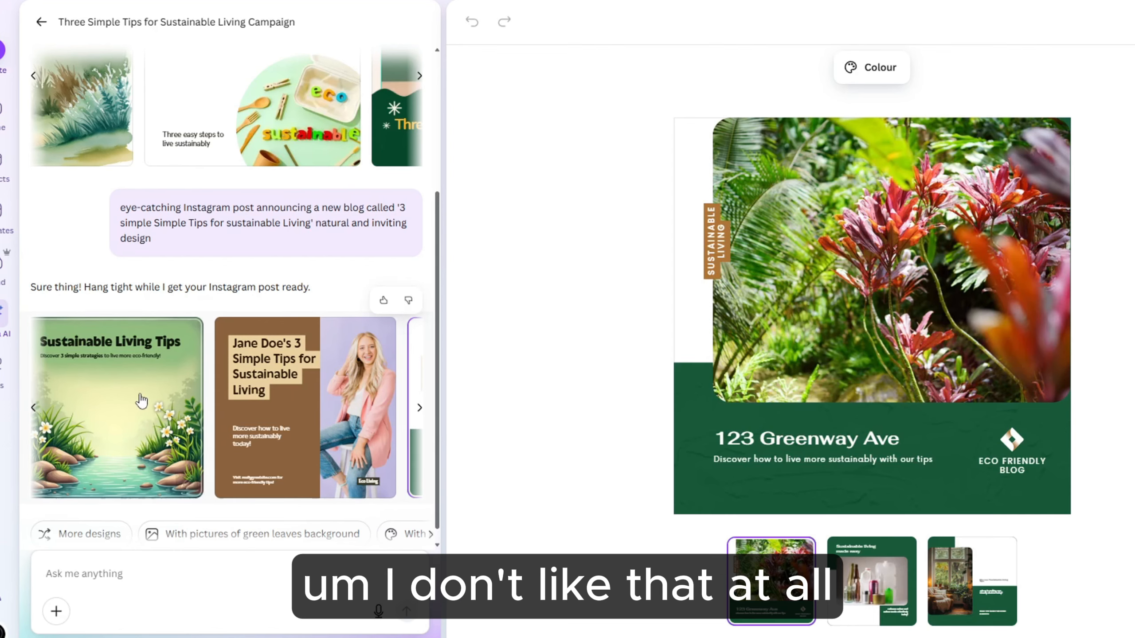
click(418, 408)
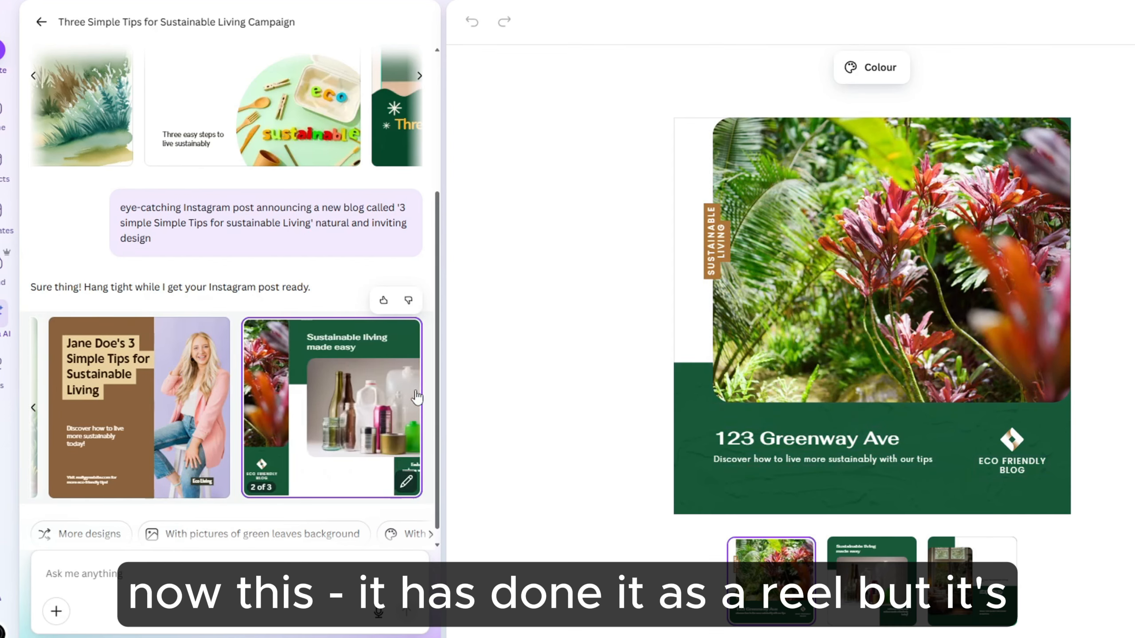
click(34, 409)
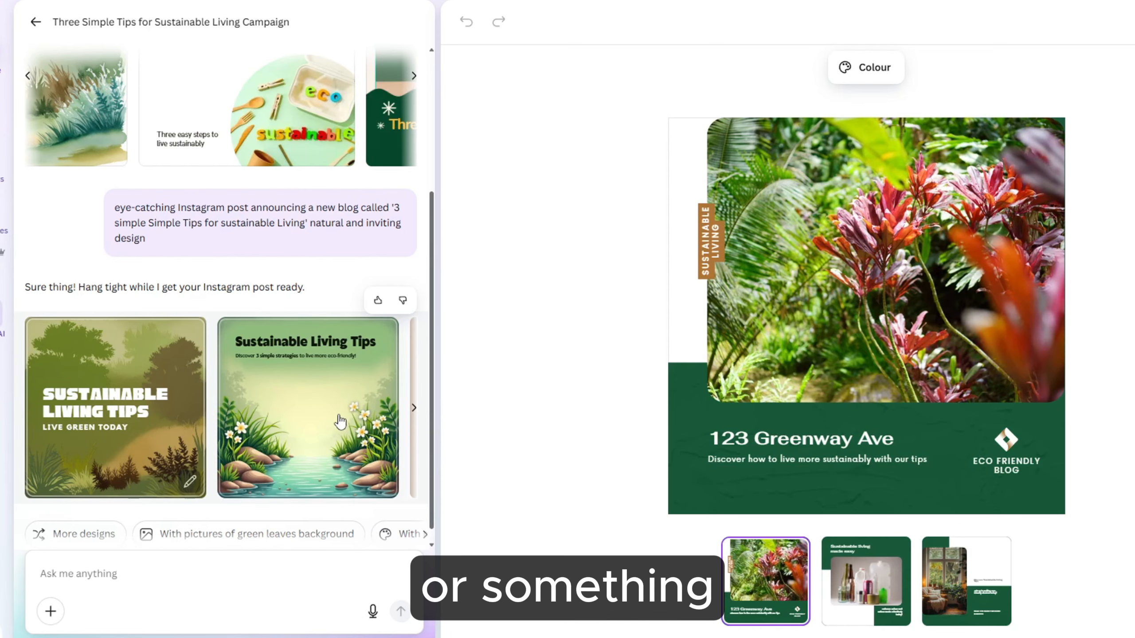
Open the "Sustainable Living Tips – Live Green Today" design in the full Canva editor and resize it to Instagram Post (4:5), 1080 × 1350 px
click(112, 402)
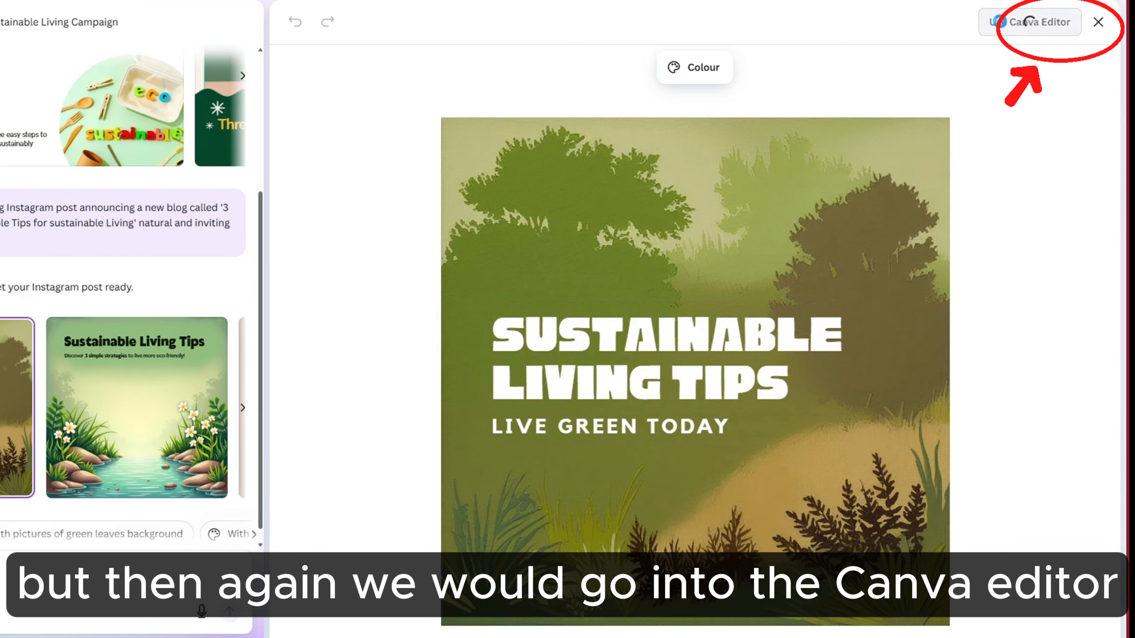
click(1041, 25)
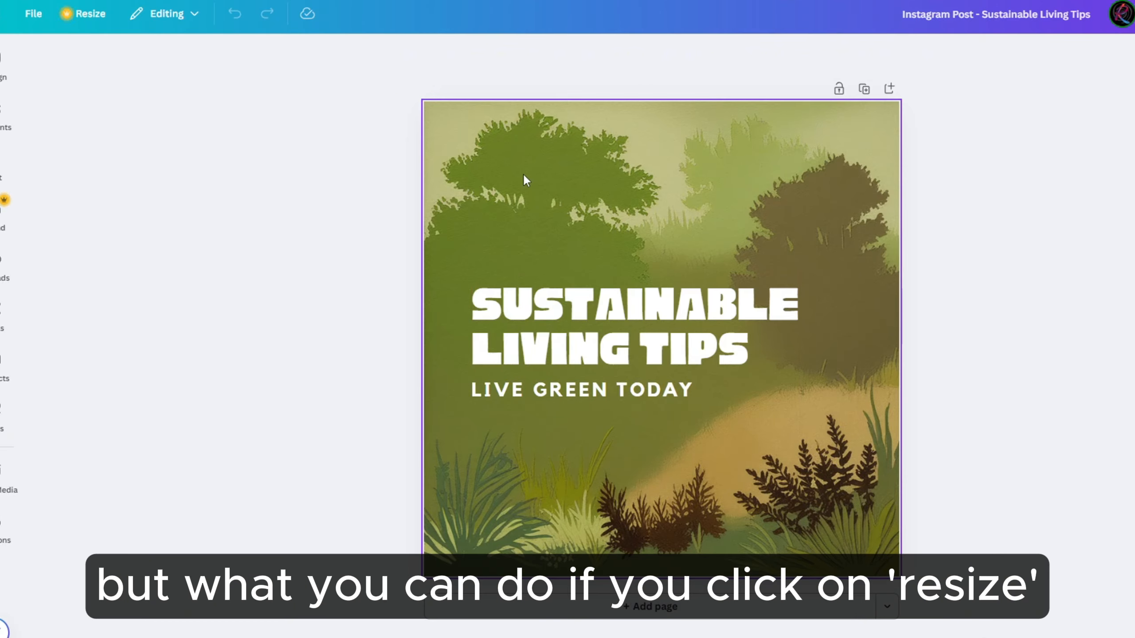
click(567, 178)
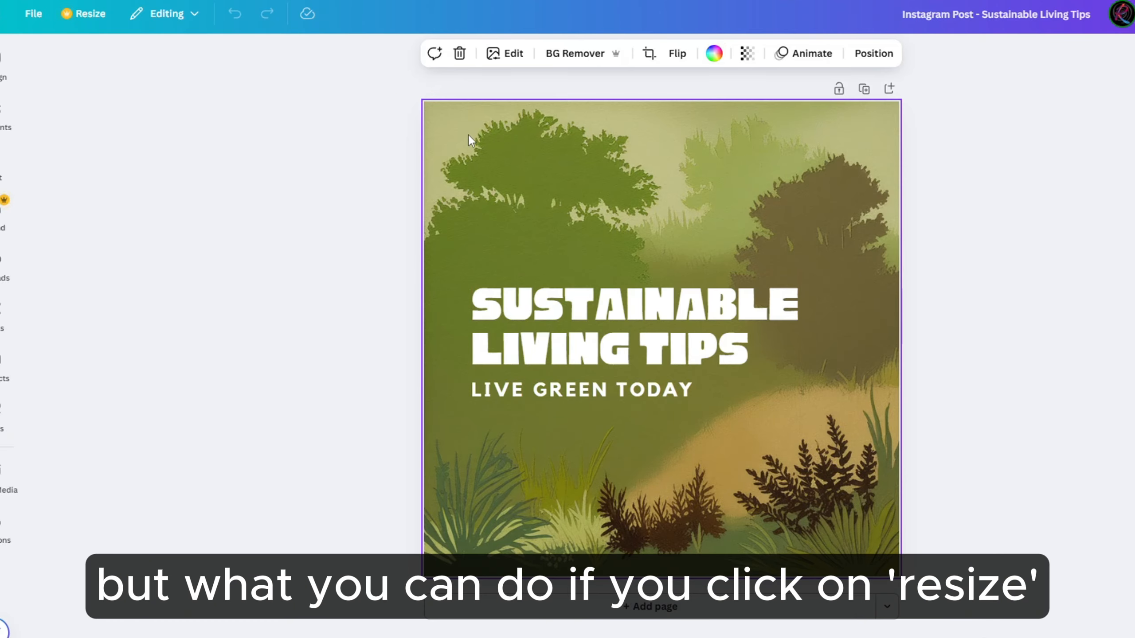
click(84, 13)
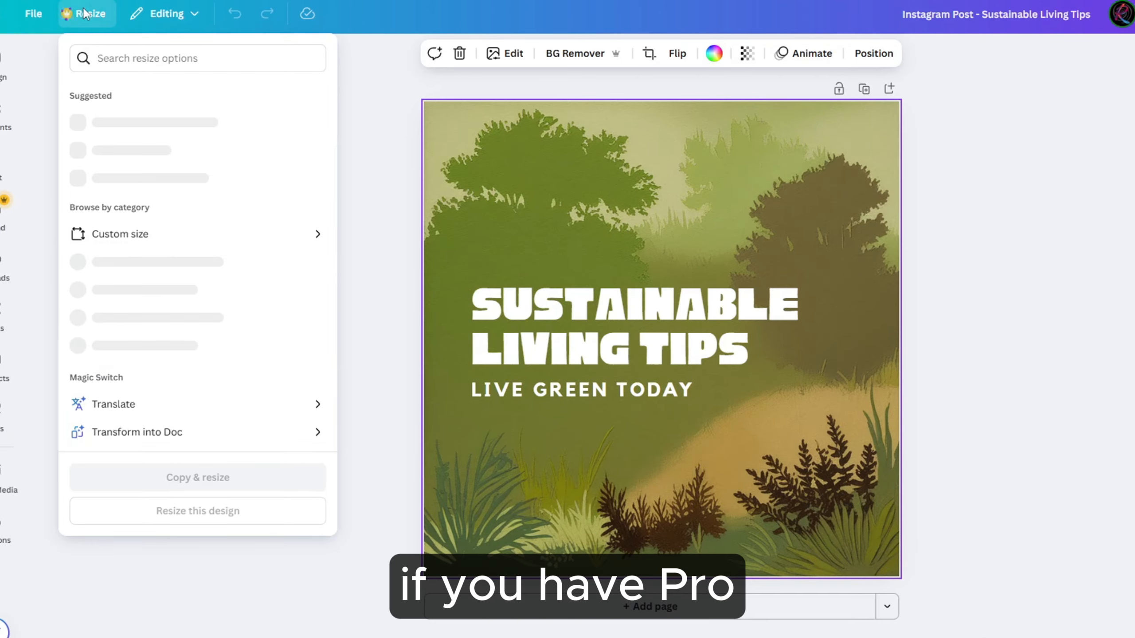
click(295, 301)
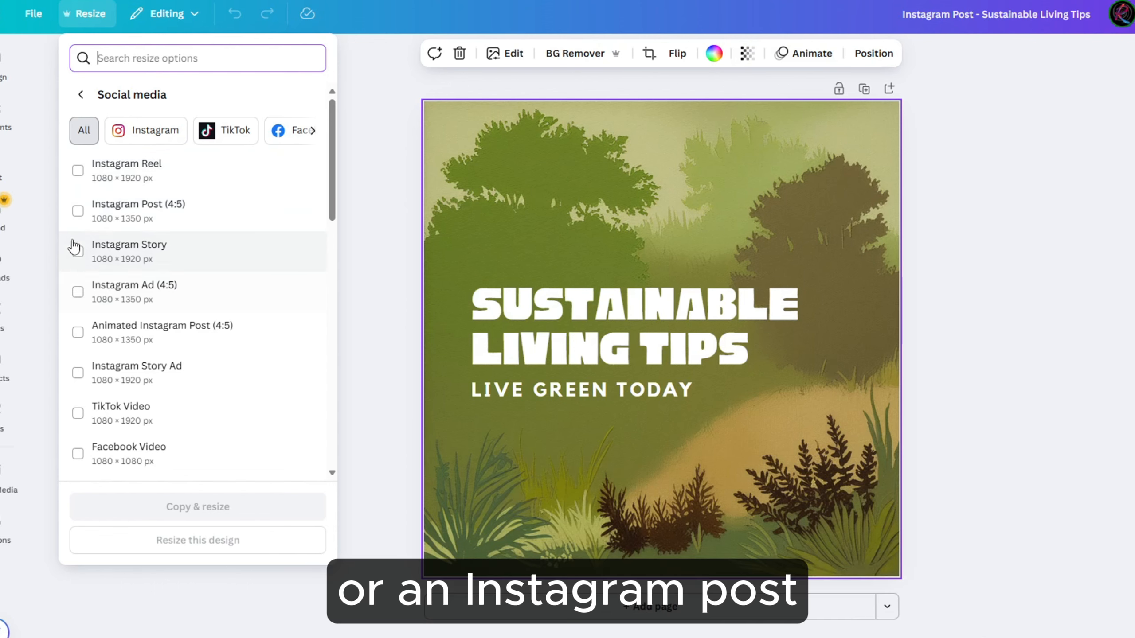
click(77, 212)
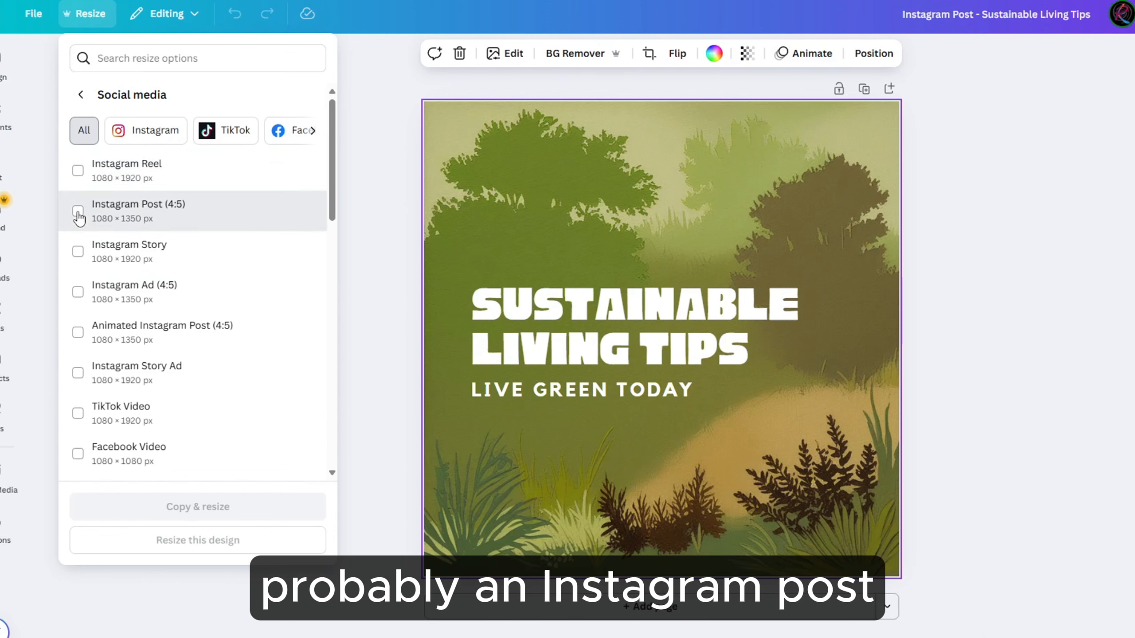
click(183, 544)
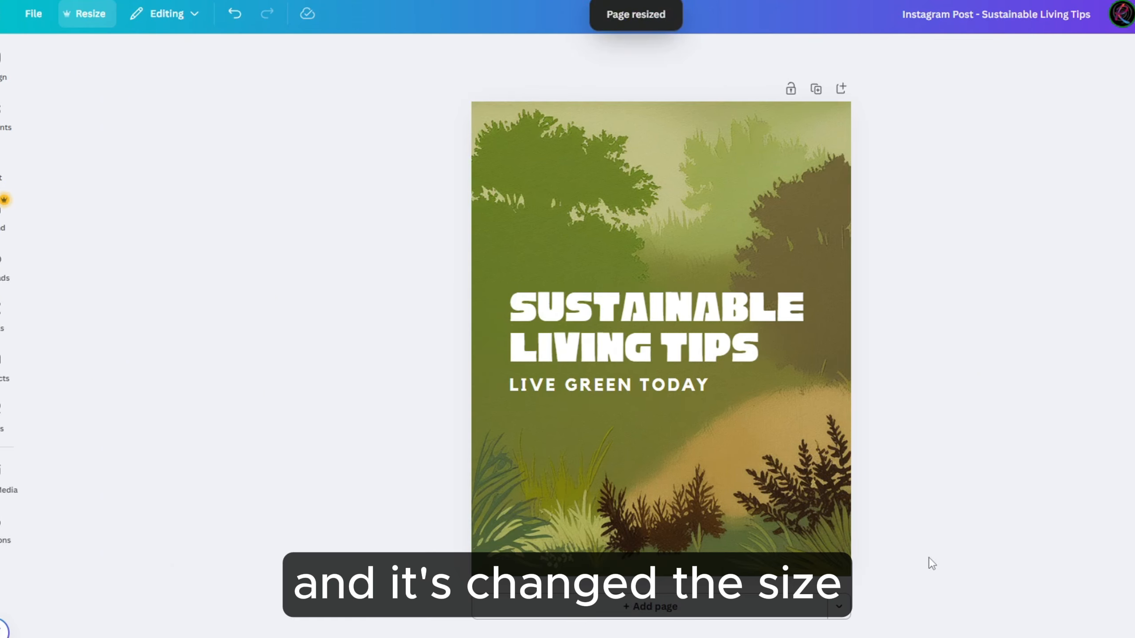
Change the font of the "Sustainable Living Tips" title to Agrandir Grand
click(610, 333)
double_click(610, 332)
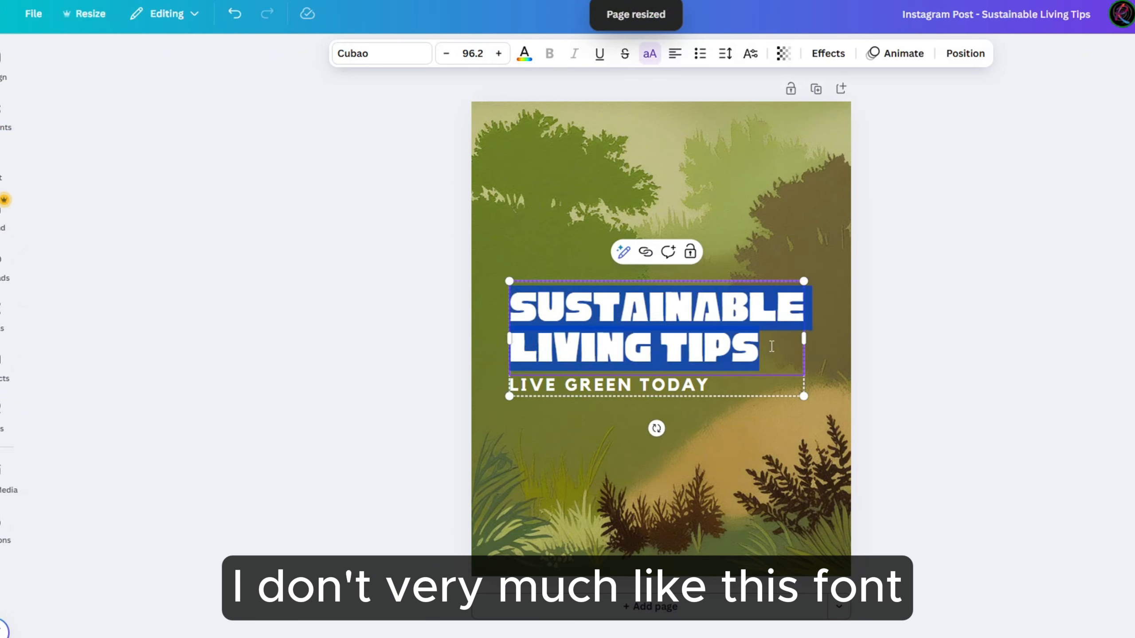
click(774, 356)
drag(774, 356, 497, 287)
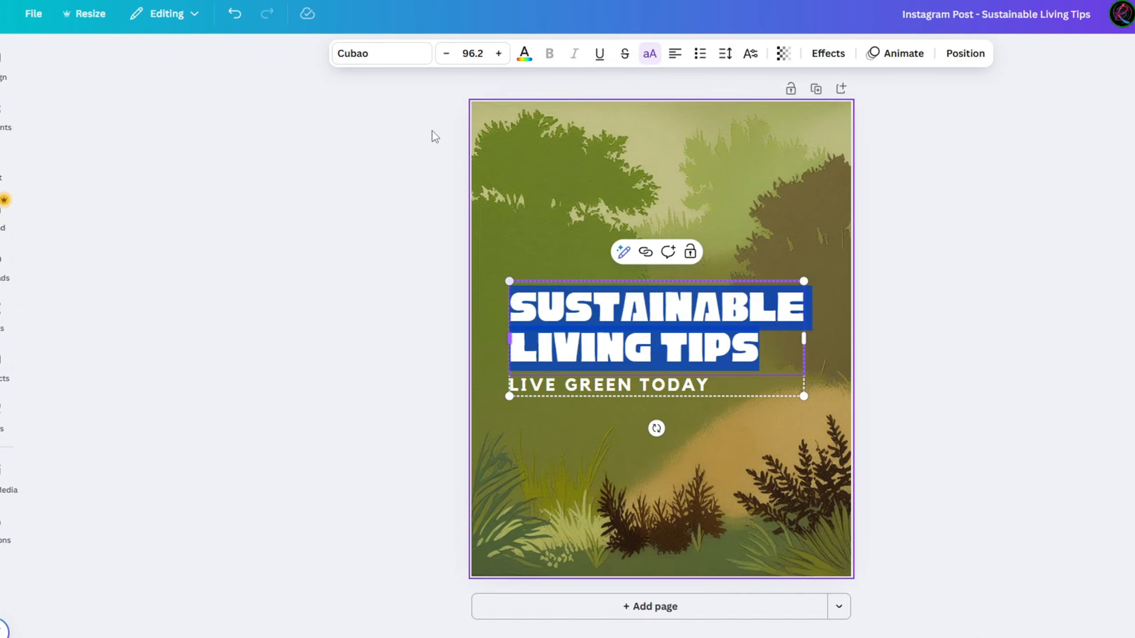
click(409, 55)
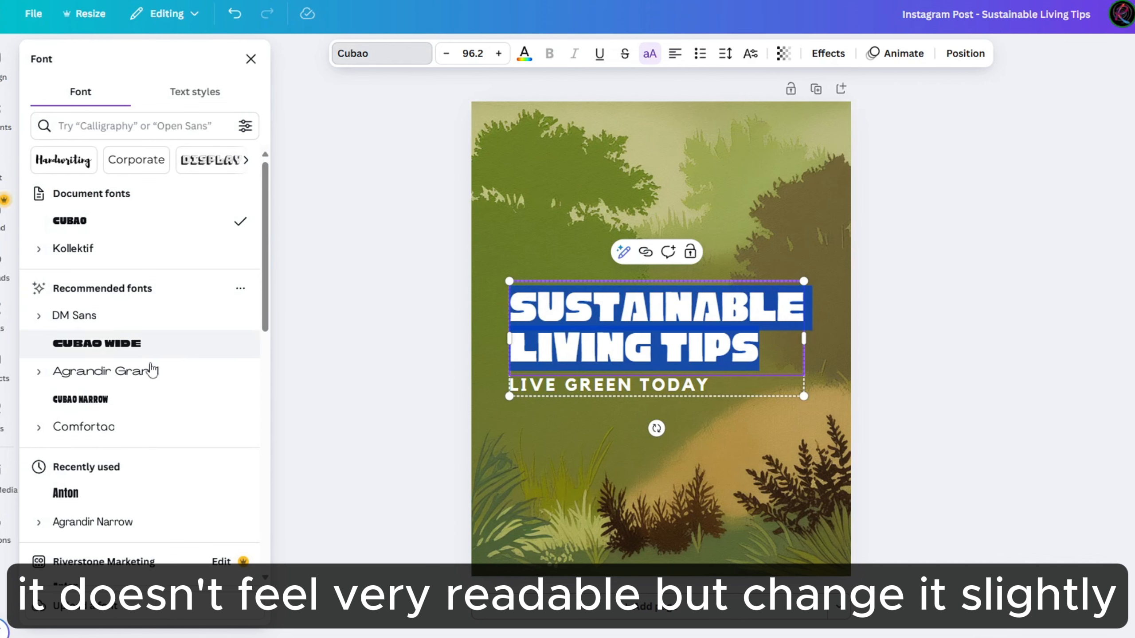
click(152, 374)
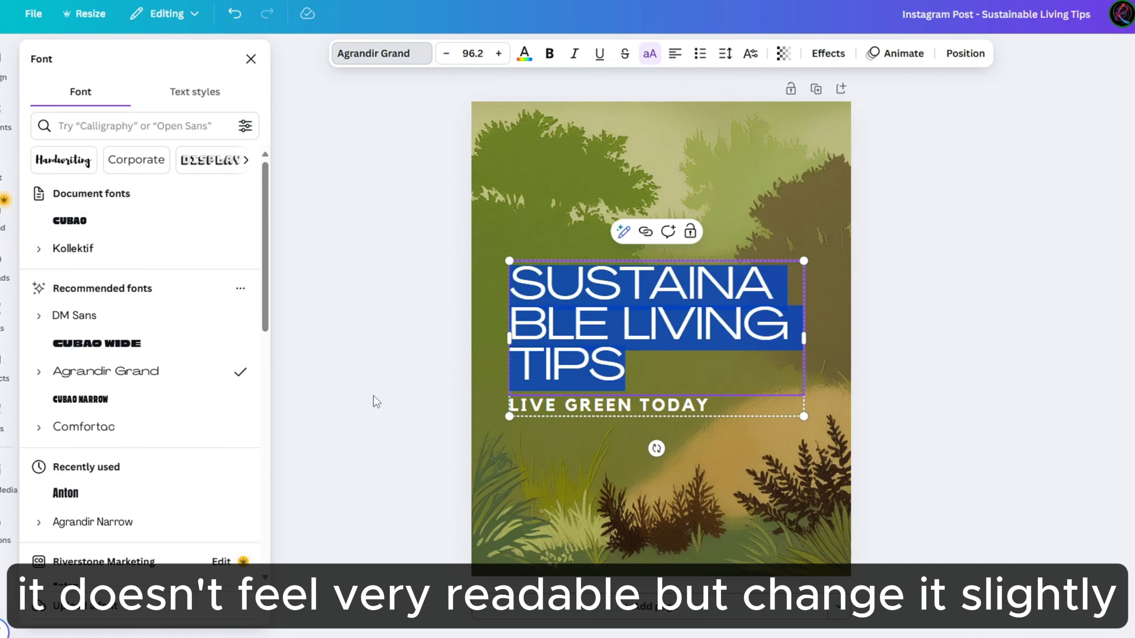
Reduce the title's font size to 81.2
click(446, 54)
click(446, 54)
click(446, 54)
click(446, 54)
click(446, 54)
click(446, 54)
click(446, 54)
click(446, 54)
click(446, 54)
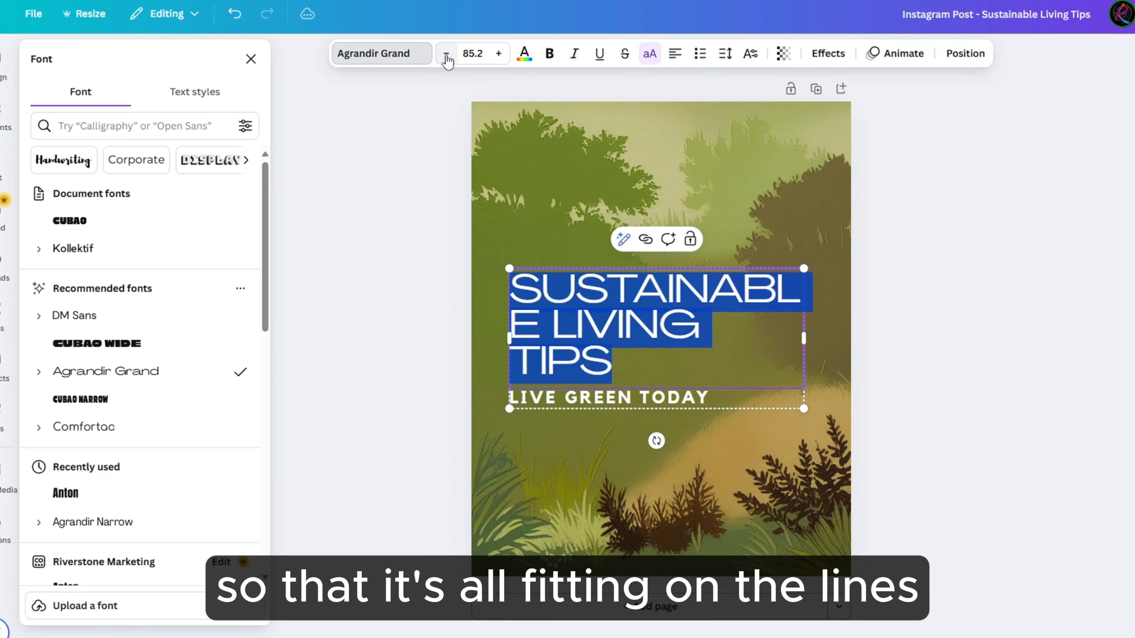
click(446, 54)
click(446, 54)
click(446, 56)
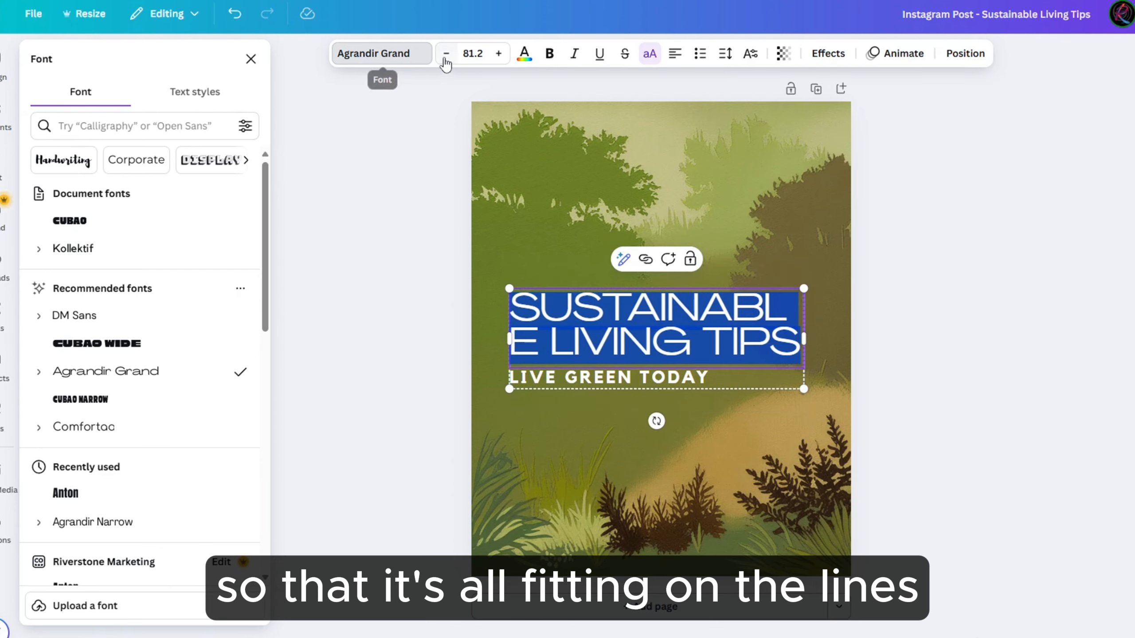
Widen the title's text box on both sides so that "SUSTAINABLE" fits on one line
drag(508, 340, 499, 341)
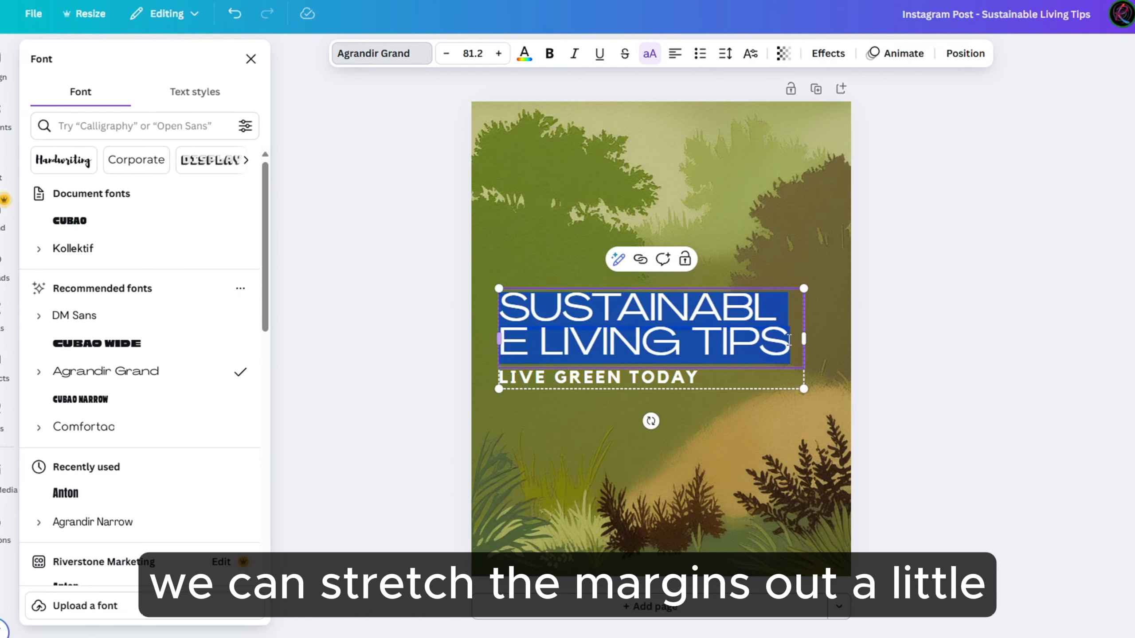
drag(806, 340, 824, 339)
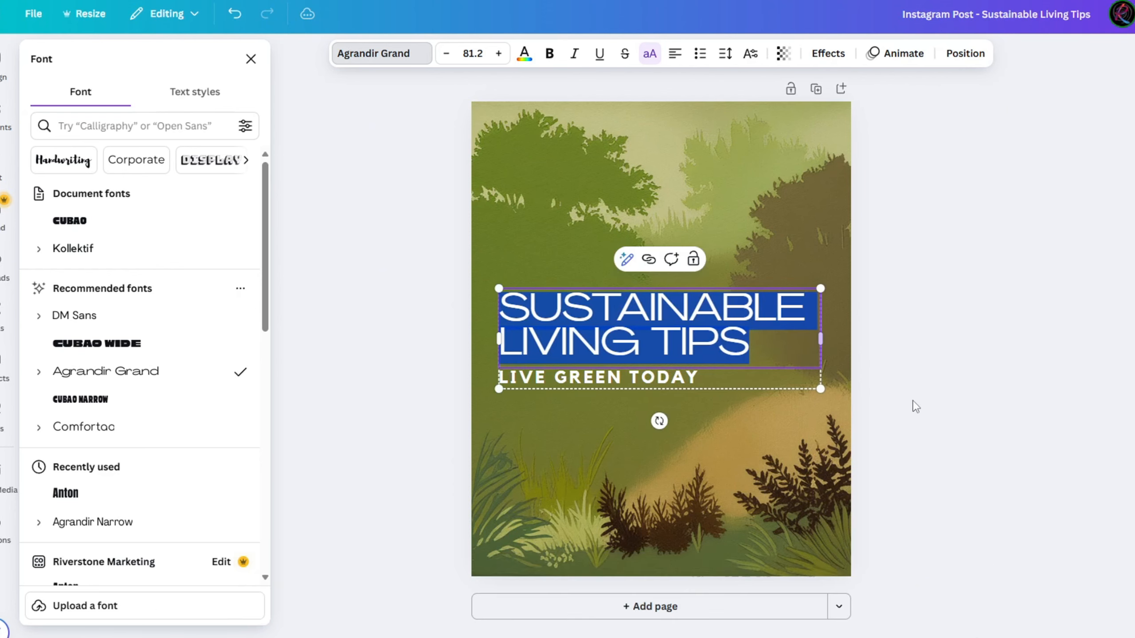
click(973, 404)
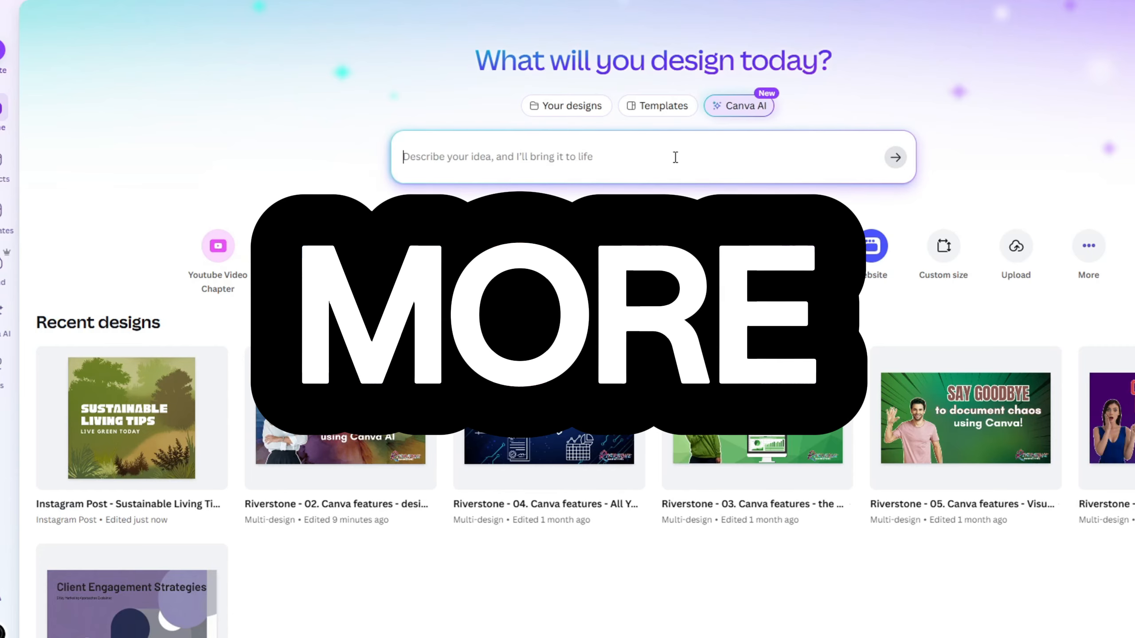
Generate designs with Canva AI's Design for me option from the prompt "'Weekend Pastry special' Facebook cover photo for a bakery"
click(675, 157)
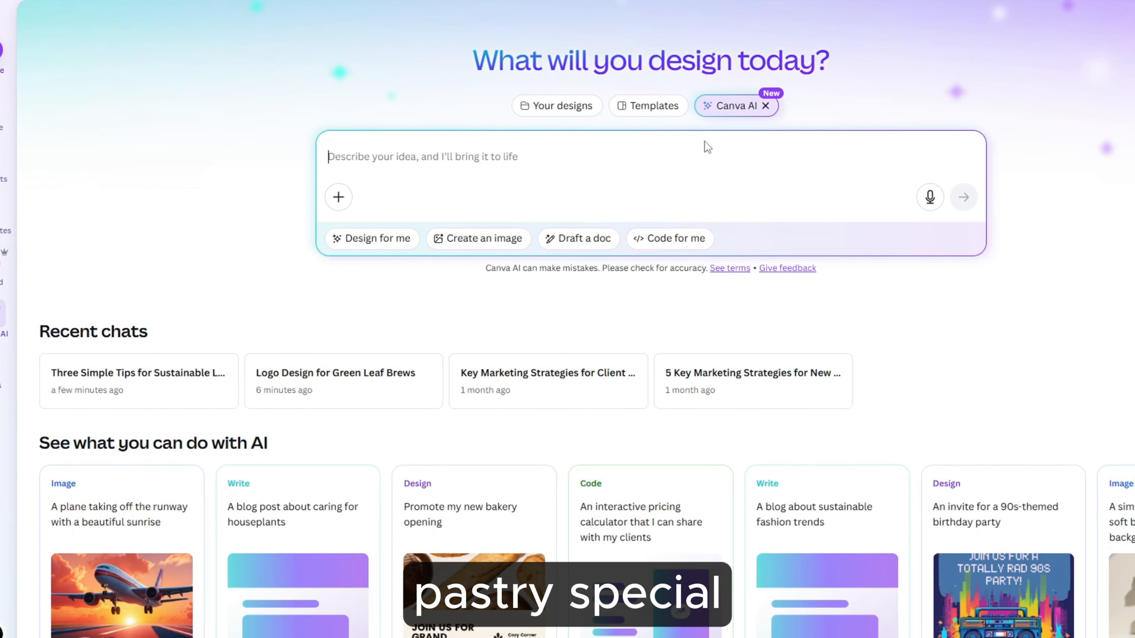
text('Weekend Pastry special' Facebook cover photo for a bakery)
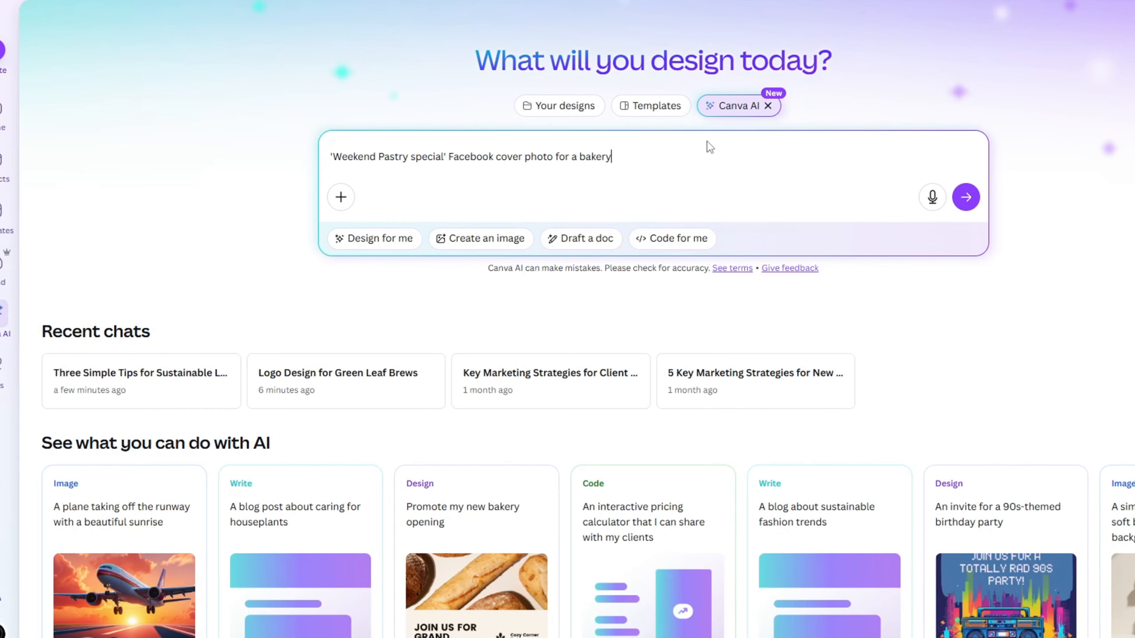
click(383, 242)
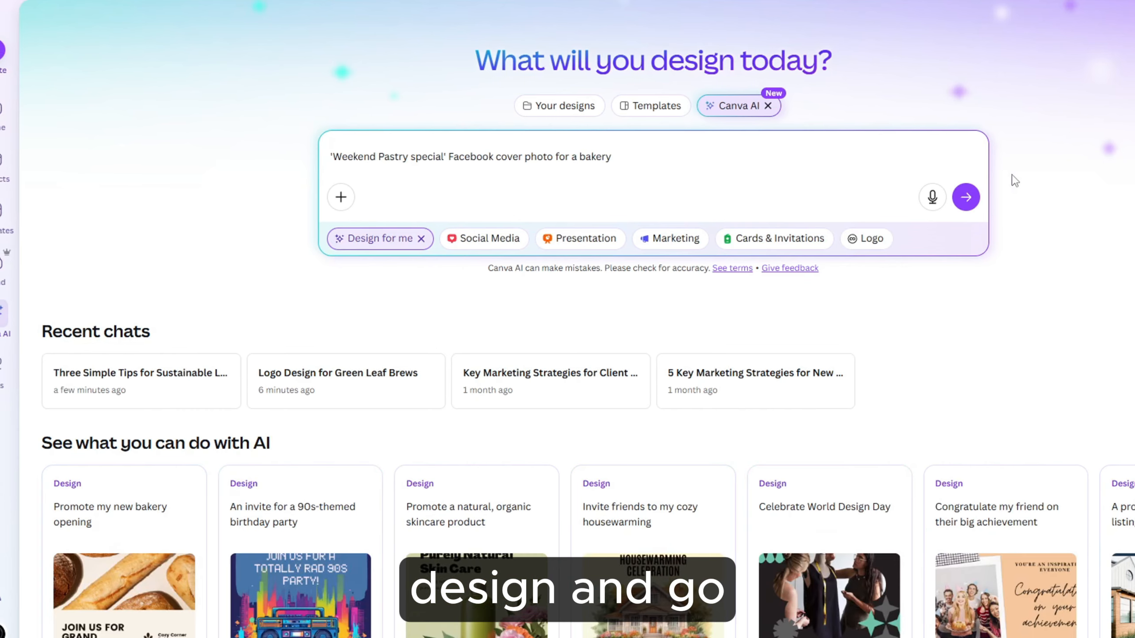
click(964, 197)
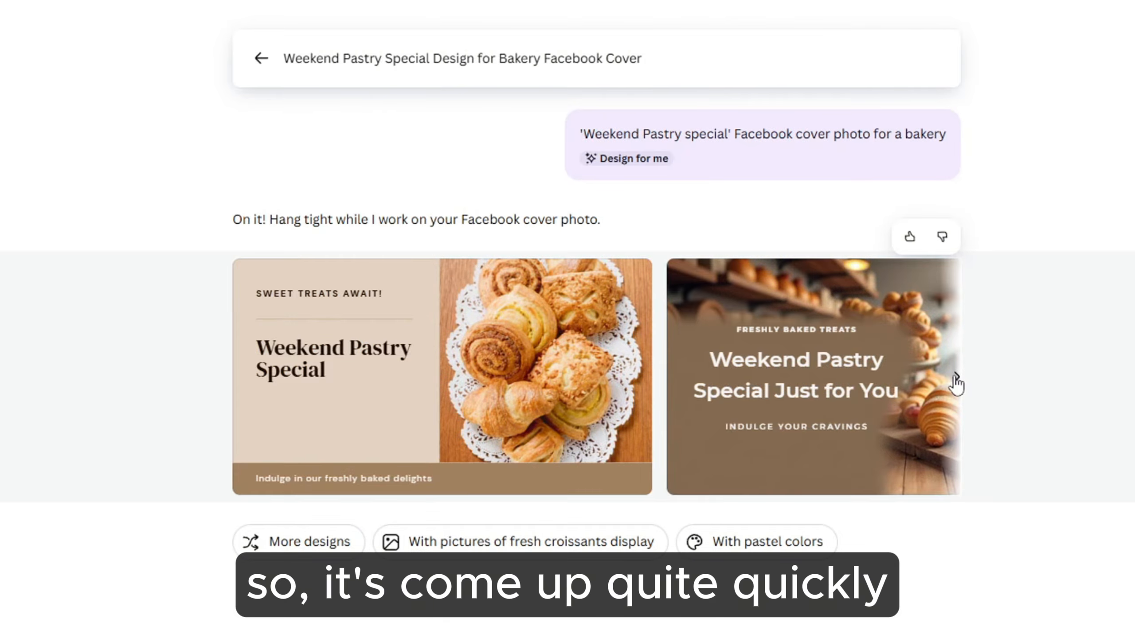
Look through all the generated bakery cover designs and return to the first one
click(955, 377)
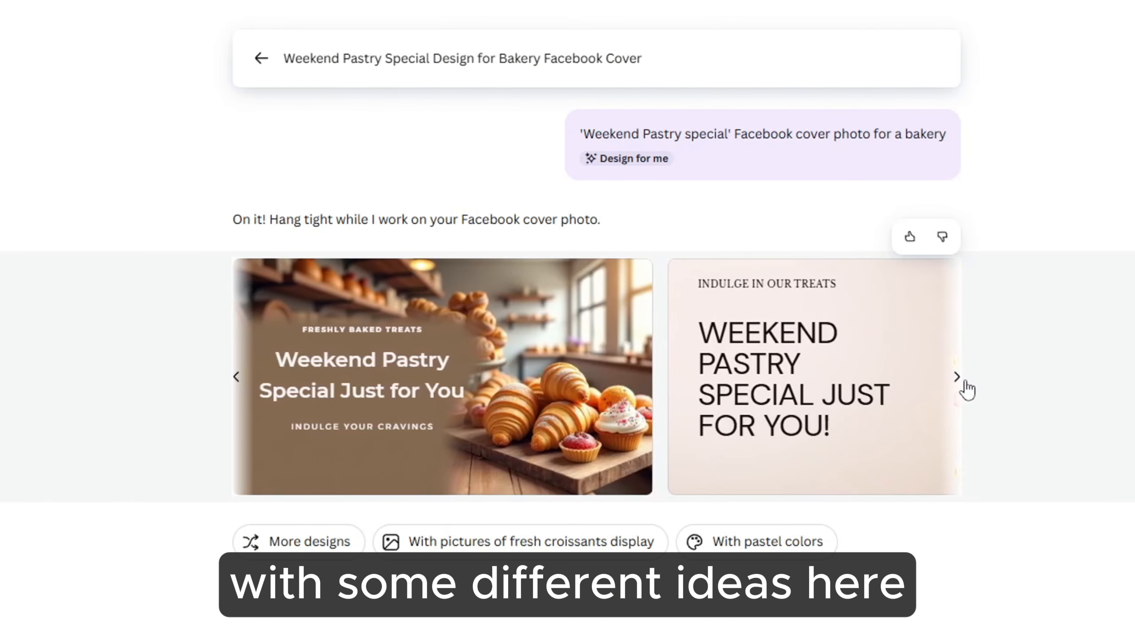
click(958, 380)
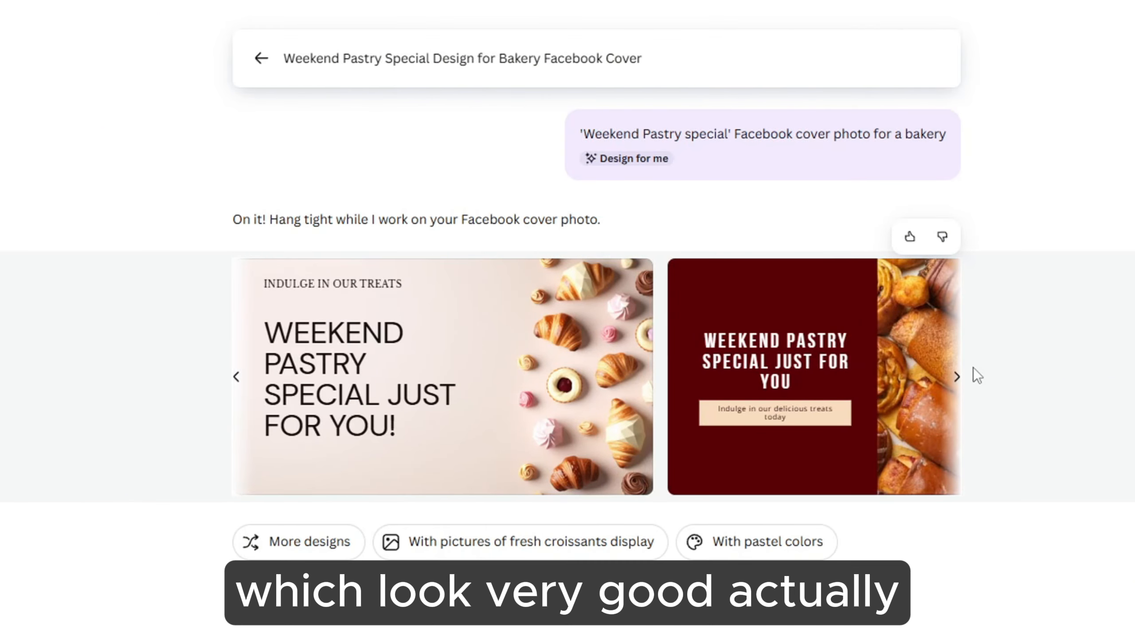
click(955, 380)
click(236, 379)
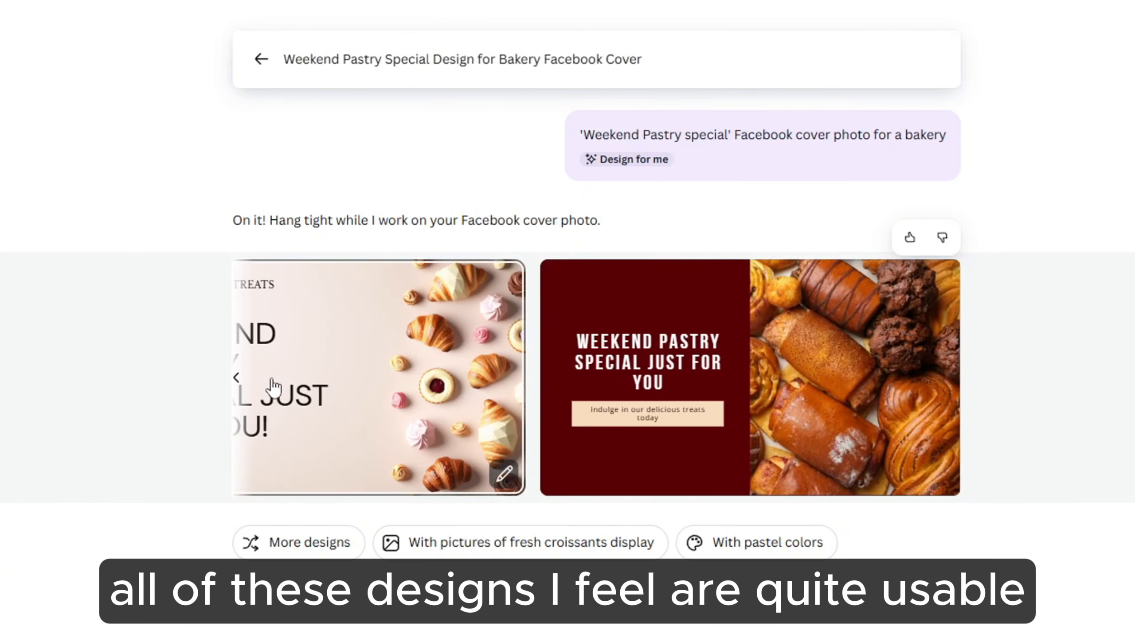
click(237, 379)
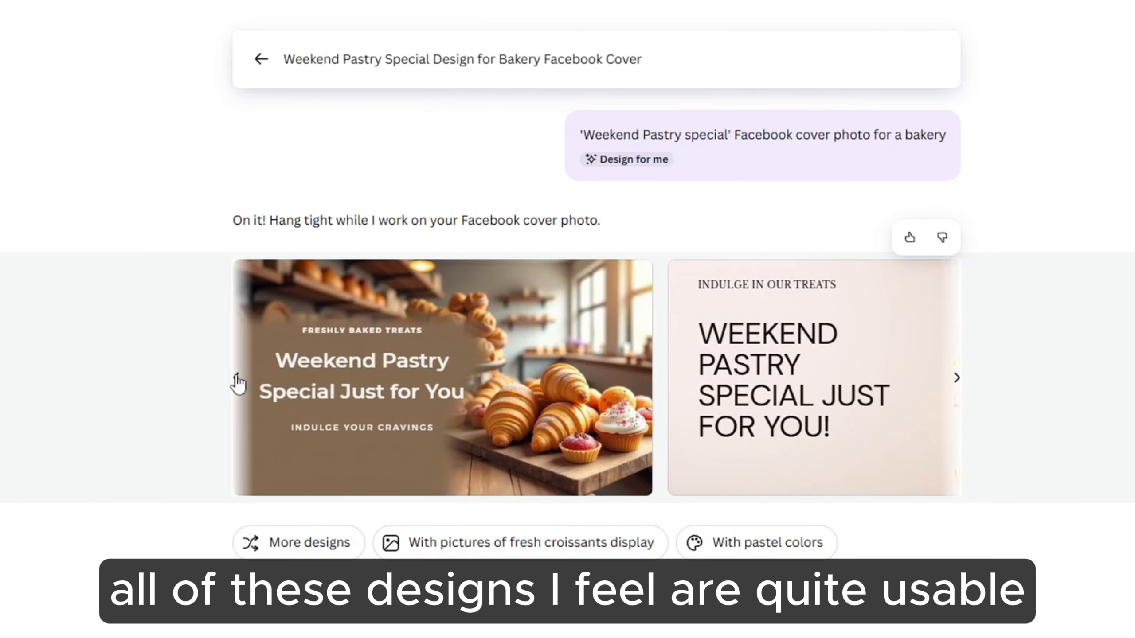
click(236, 379)
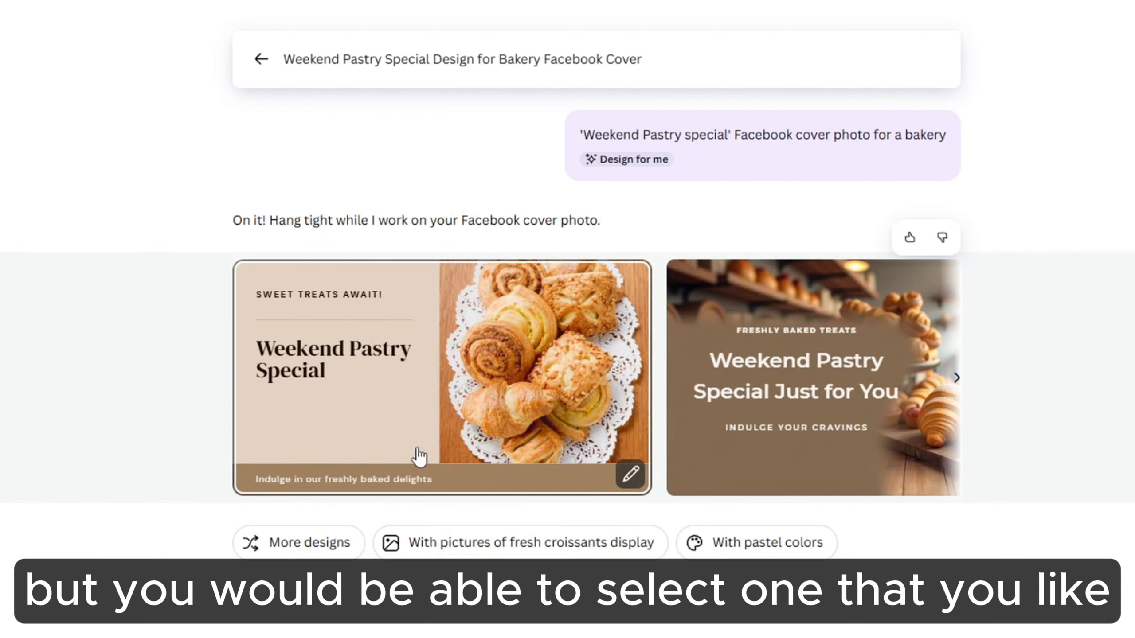
Open the beige "Weekend Pastry Special" design and replace its pastry photo with the suggested image of dark, chocolate-drizzled pastries
click(398, 444)
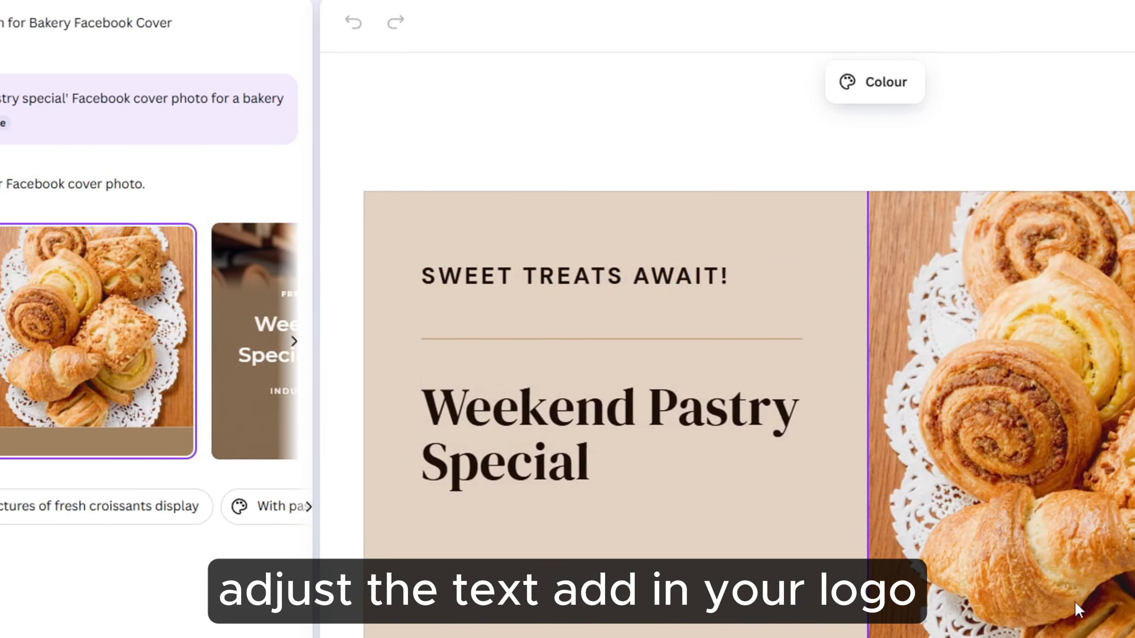
click(1025, 401)
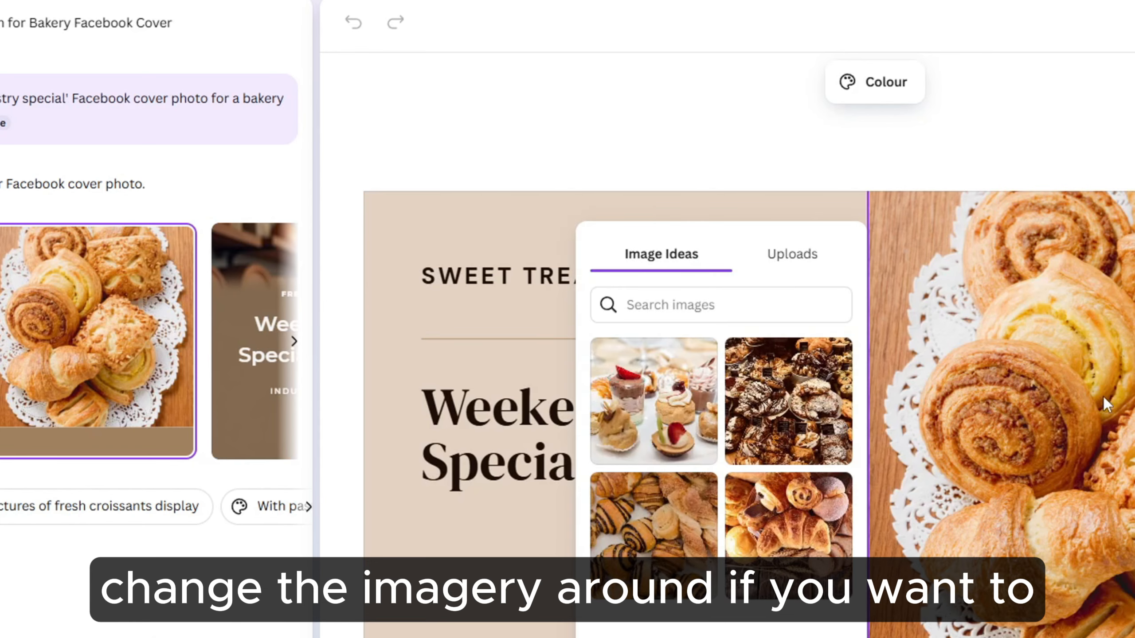
click(789, 397)
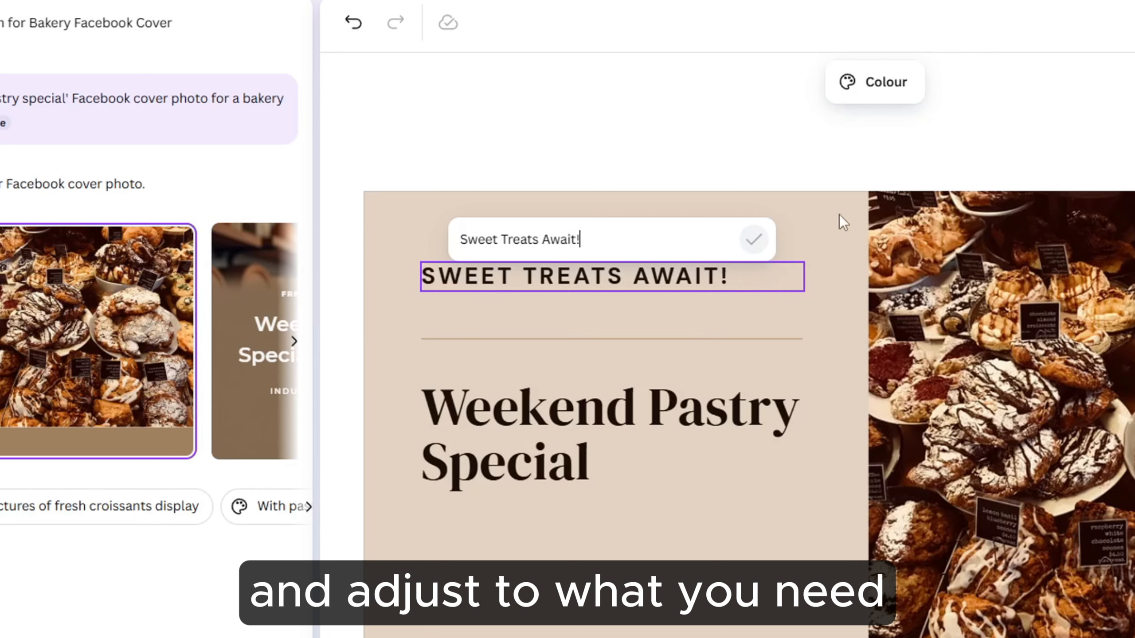
Leave the quick text edit and select the "SWEET TREATS AWAIT!" text in the full editor
key(Escape)
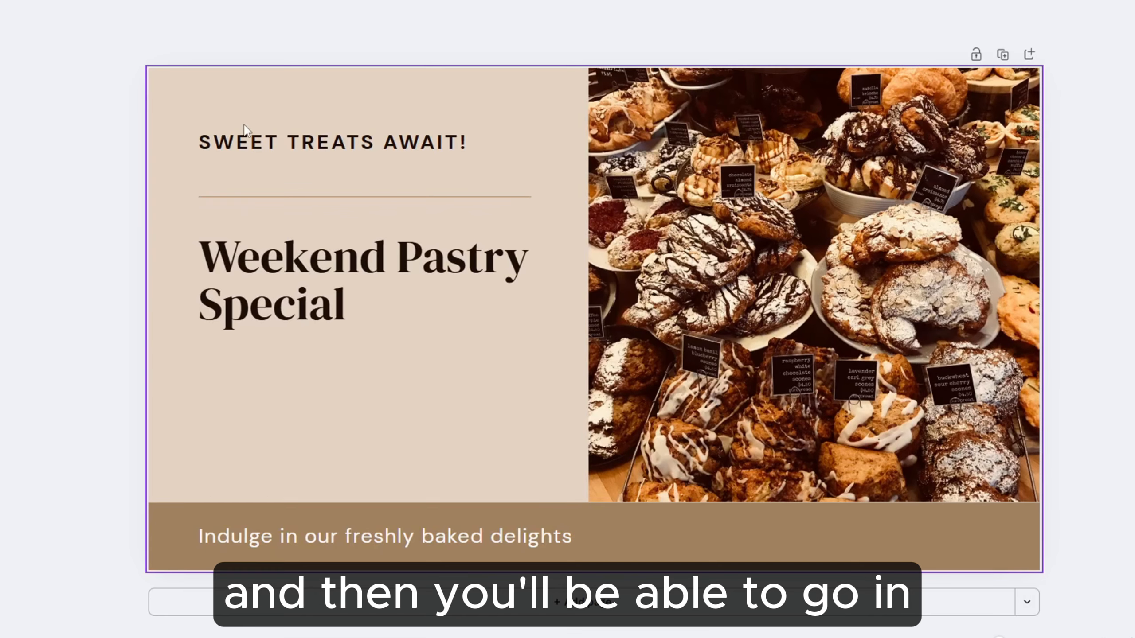
click(248, 134)
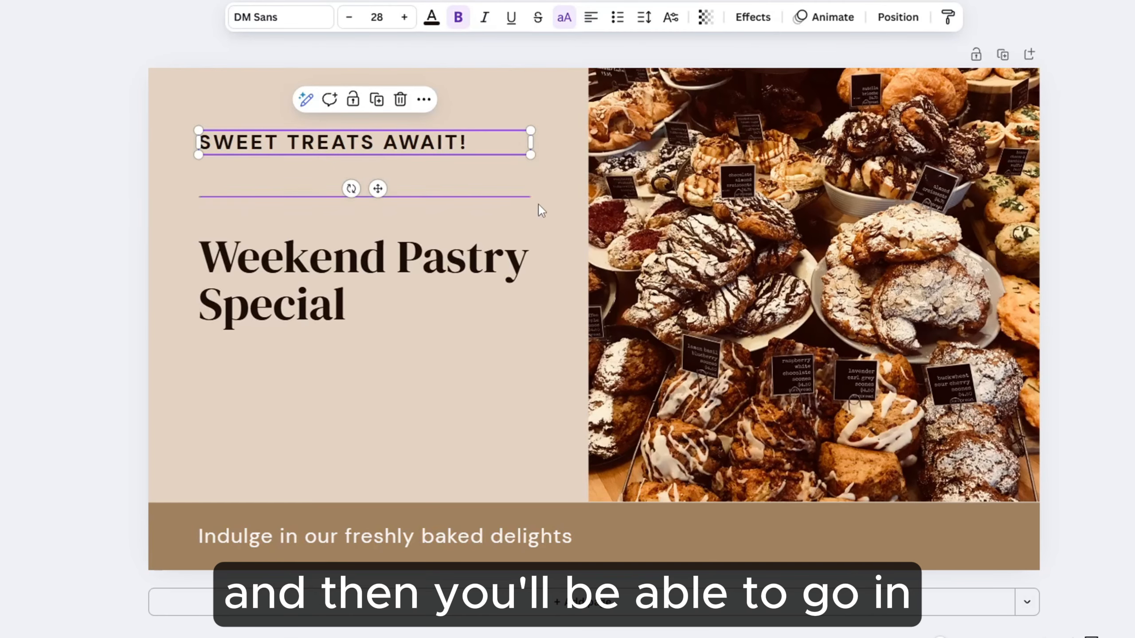